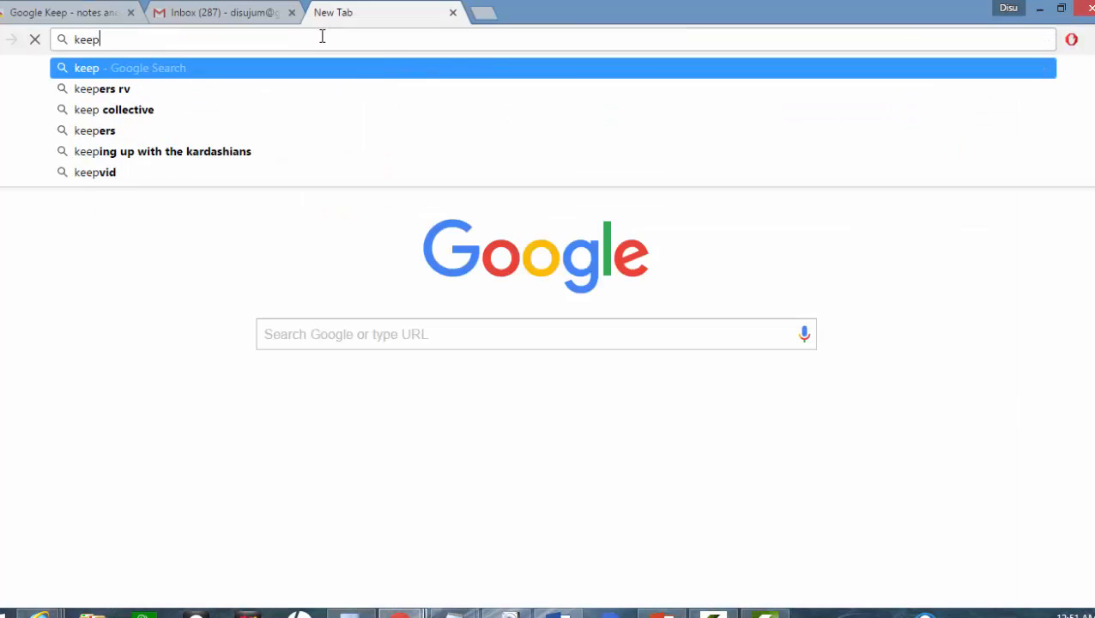
Step: Load the Google Keep web app at keep.google.com in the new tab
type("google")
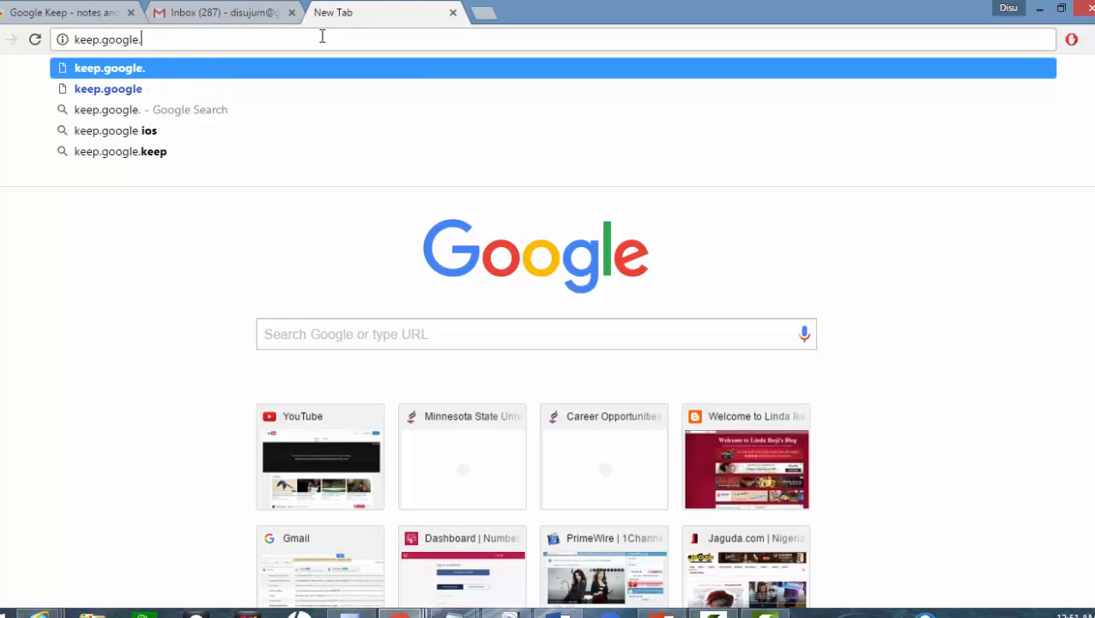
type(".com")
key("Return")
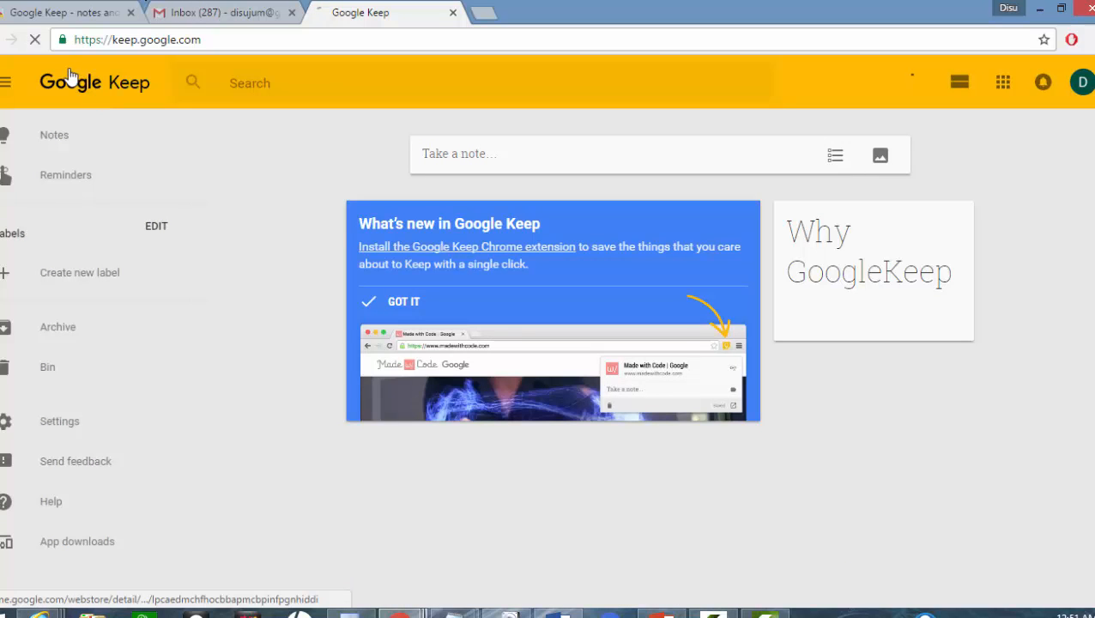
Step: Launch Google Keep in its own app window from the Web Store listing
left_click(53, 14)
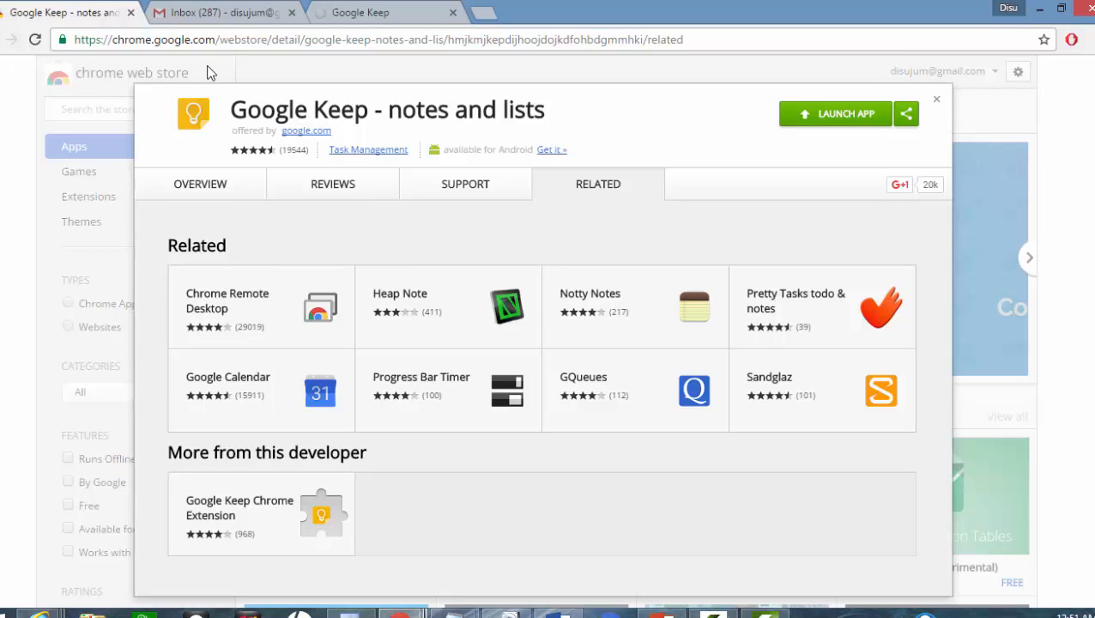
left_click(820, 116)
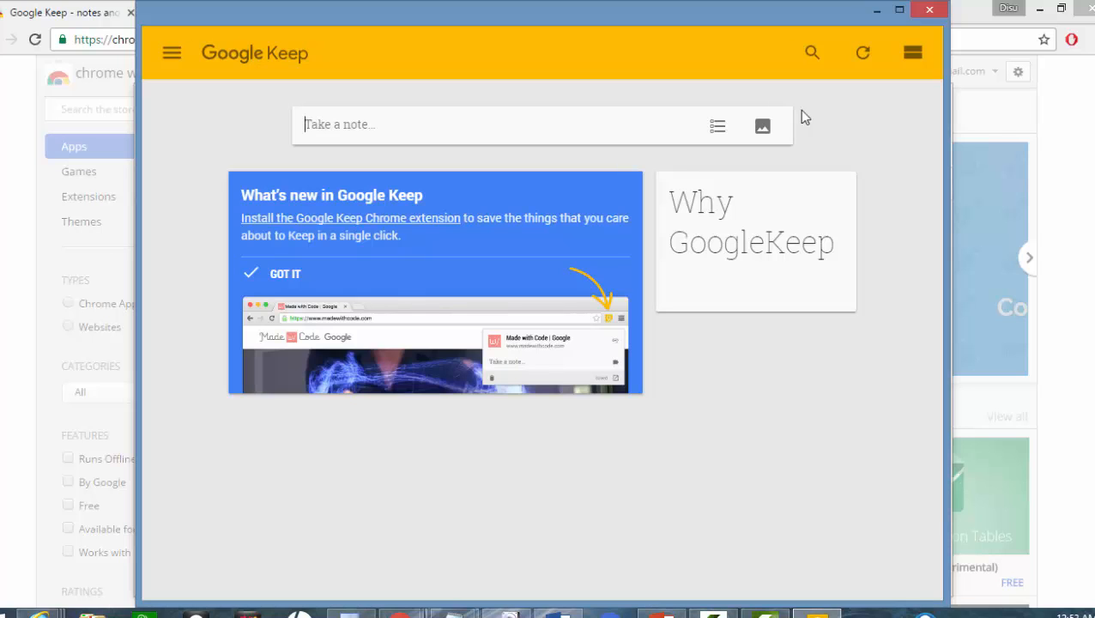
Step: Remove a stray '-' character accidentally typed on the Keep board
type("-")
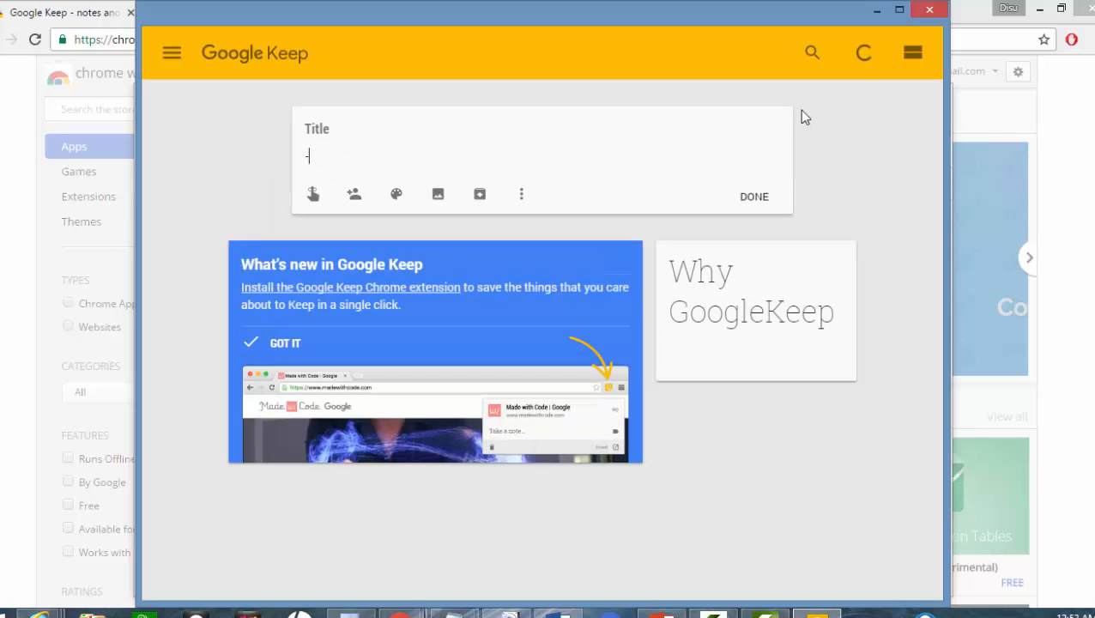
key("BackSpace")
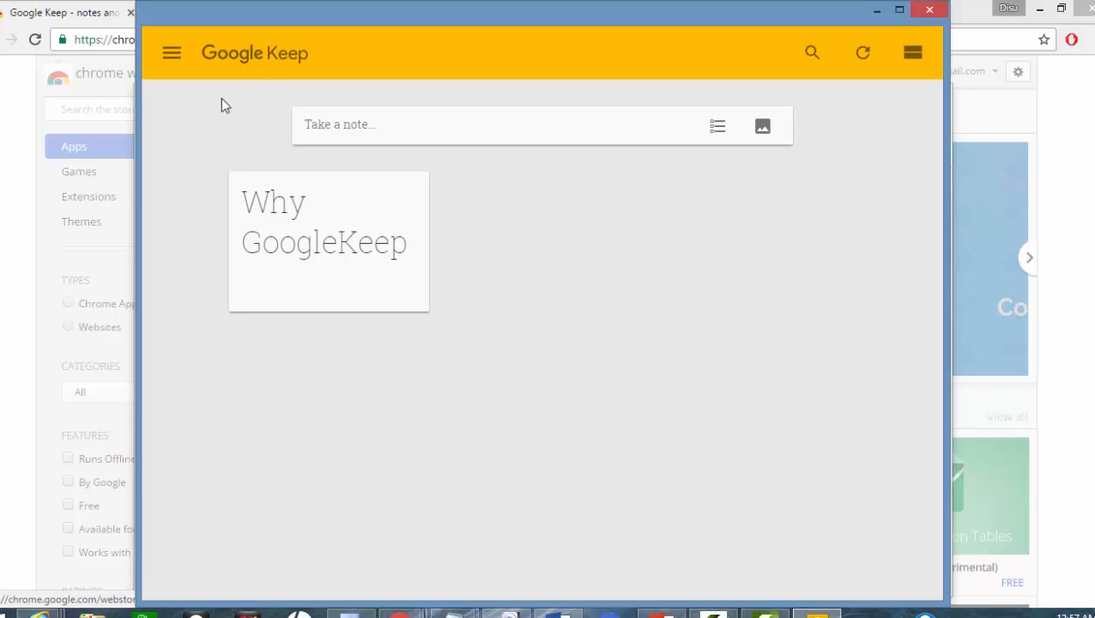
Step: Start a blank new checklist note in Google Keep
left_click(181, 55)
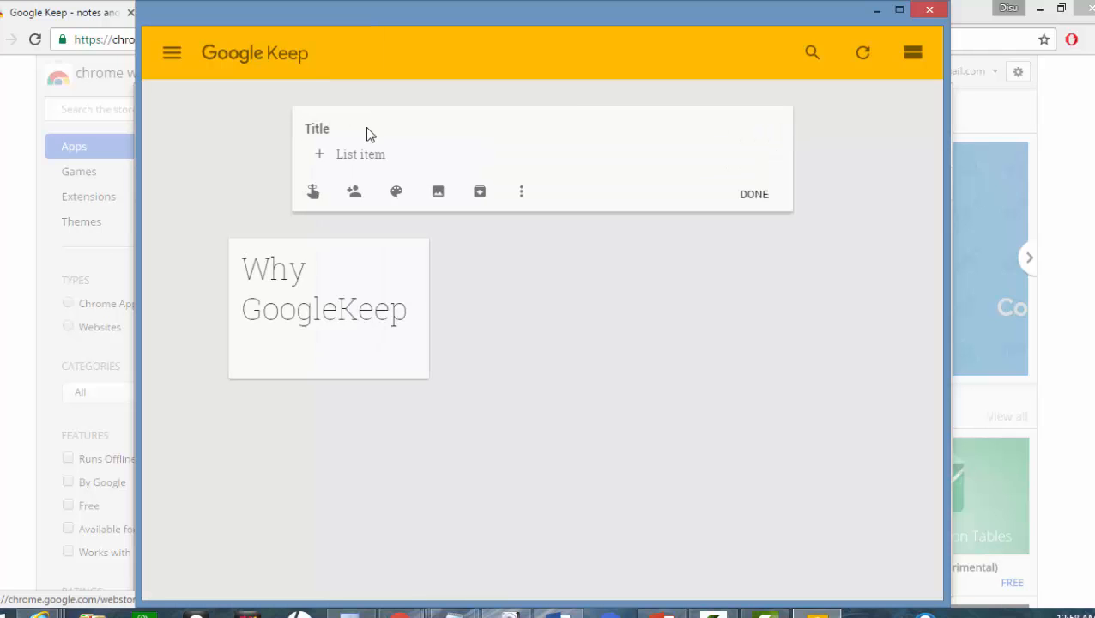
Step: Title the checklist 'Shopping List' with items milk, eggs, peppers, fruits and vegetables
type("Shopping List")
left_click(359, 159)
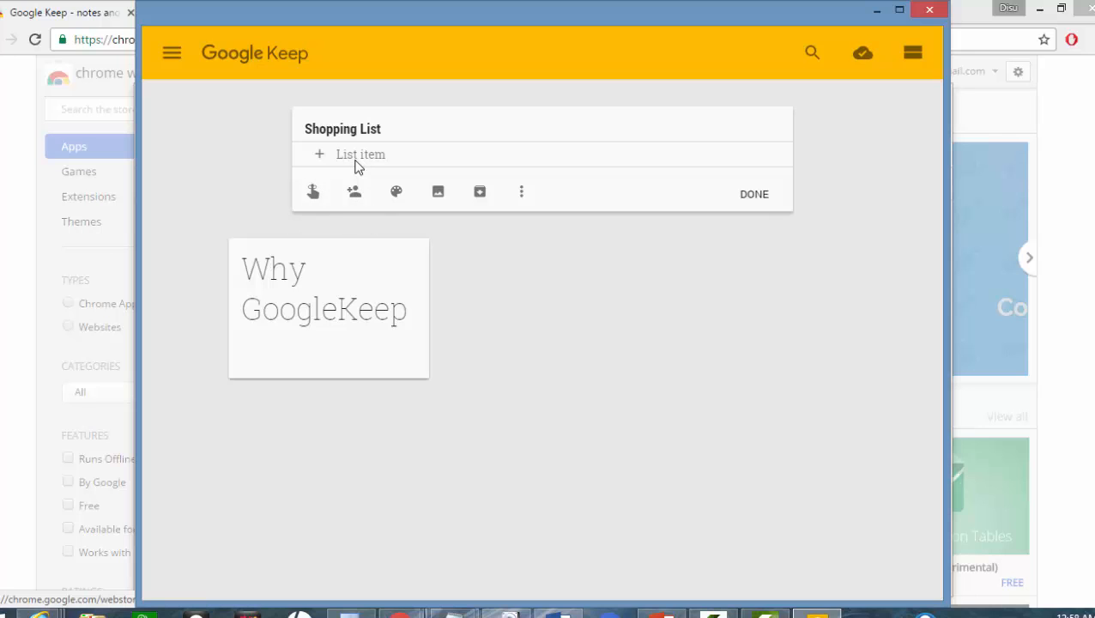
type("milk")
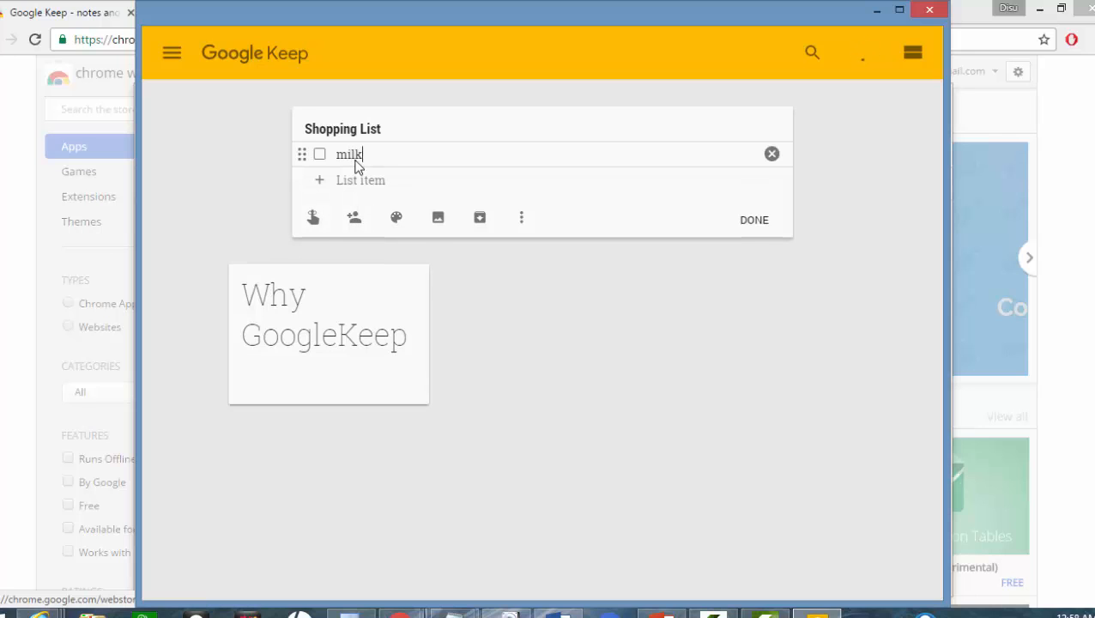
key("Return")
type("eggs")
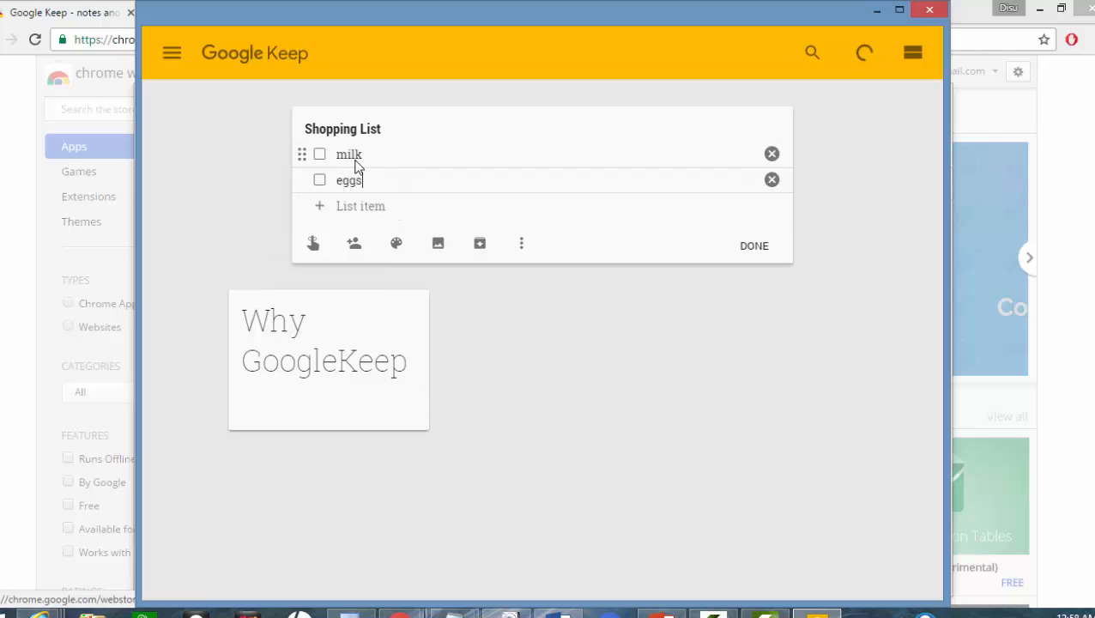
key("Return")
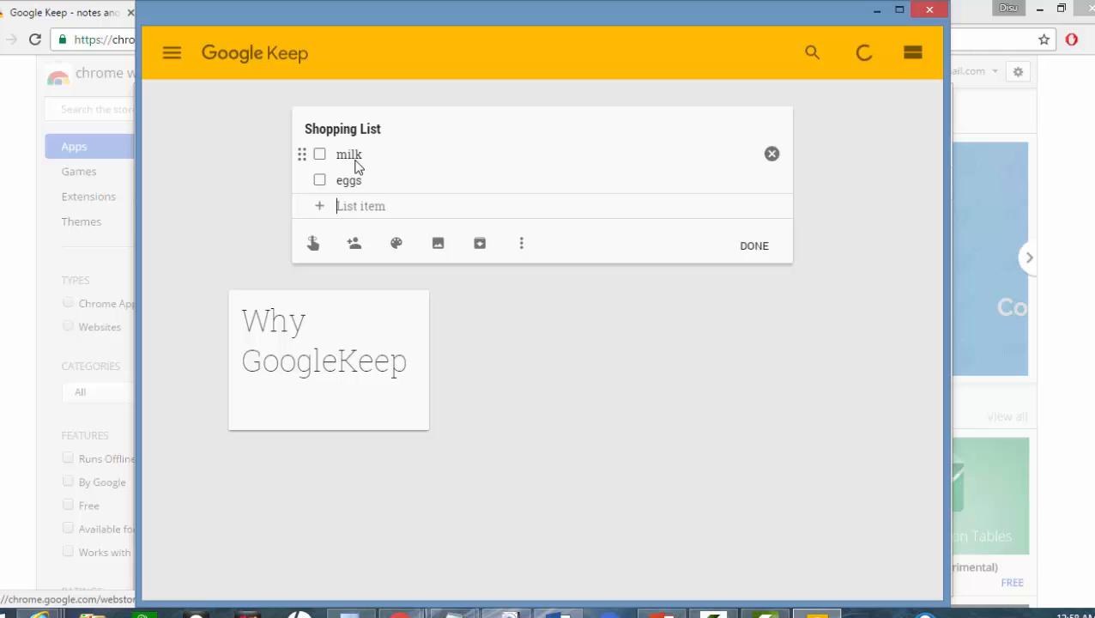
type("peppers")
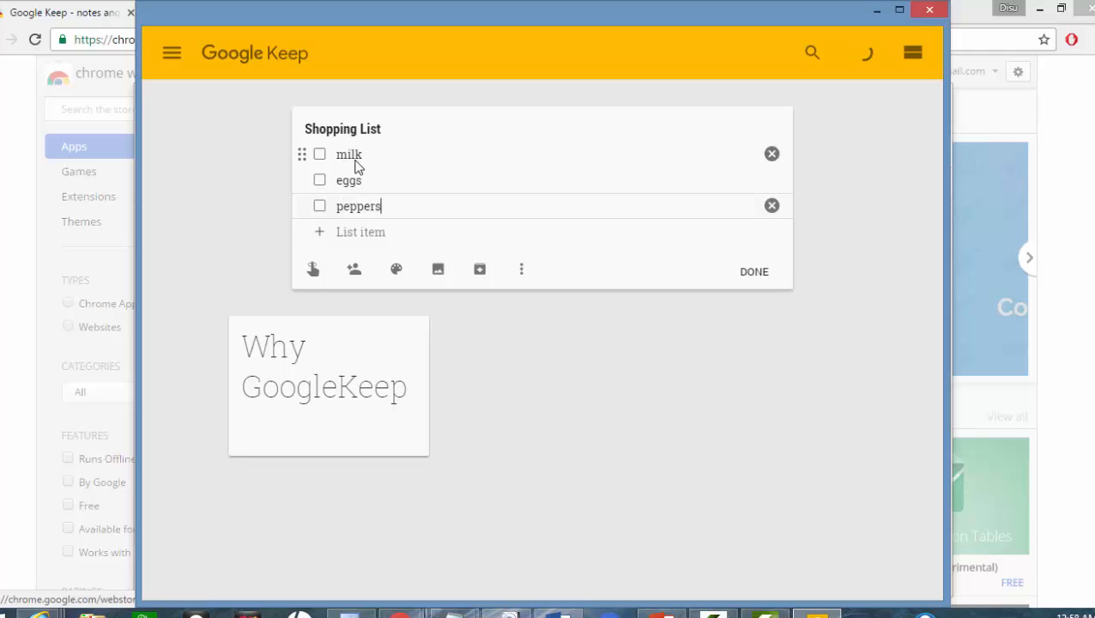
key("Return")
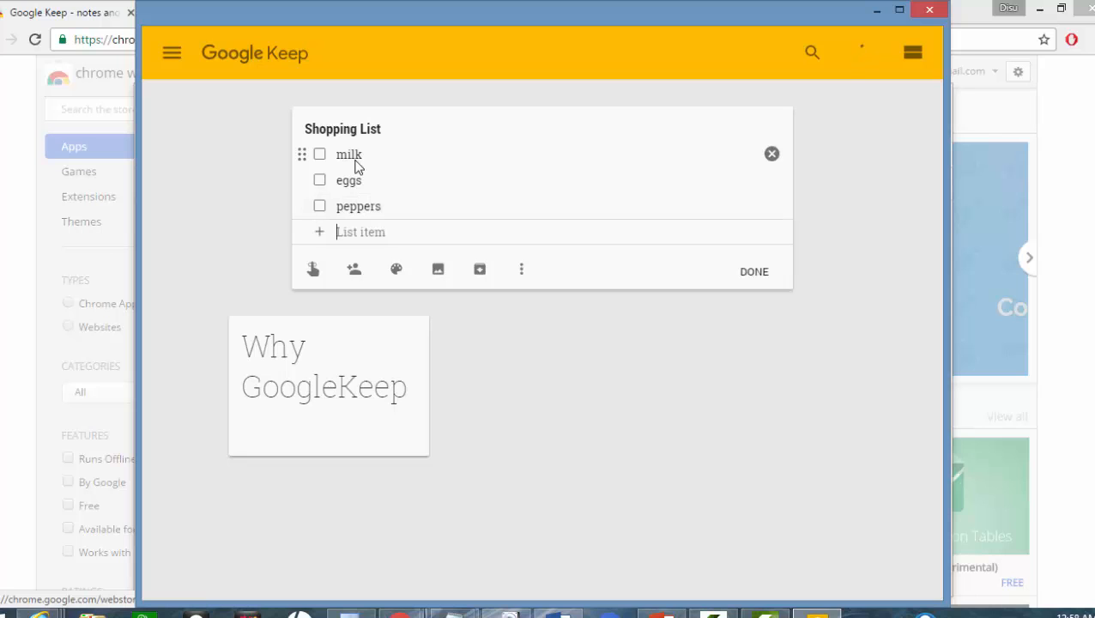
type("fruits")
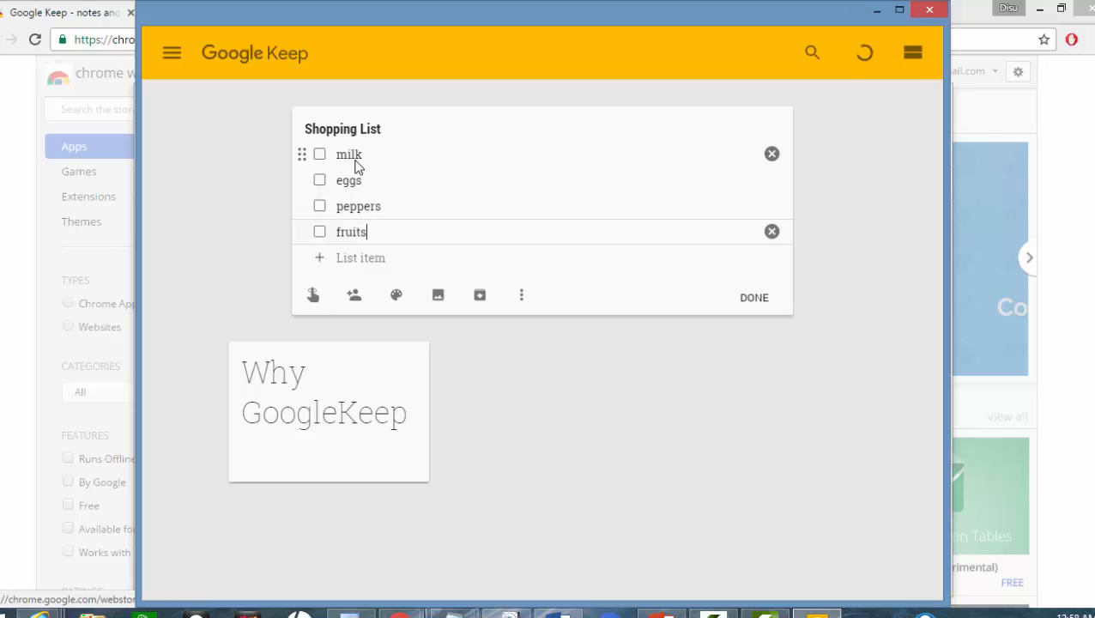
key("Return")
type("v")
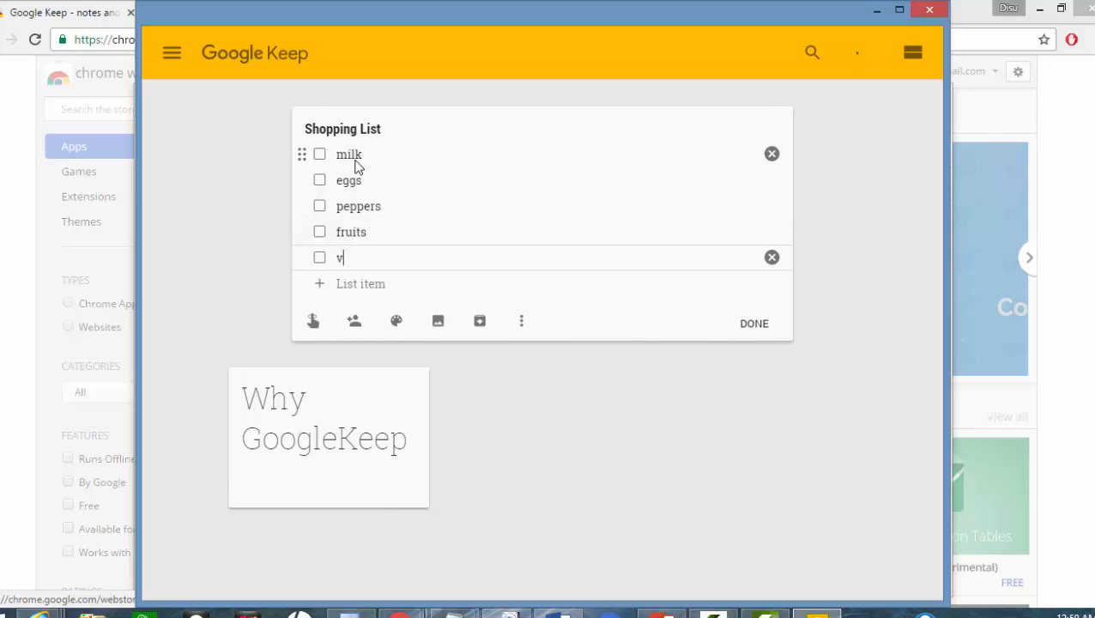
type("egetables")
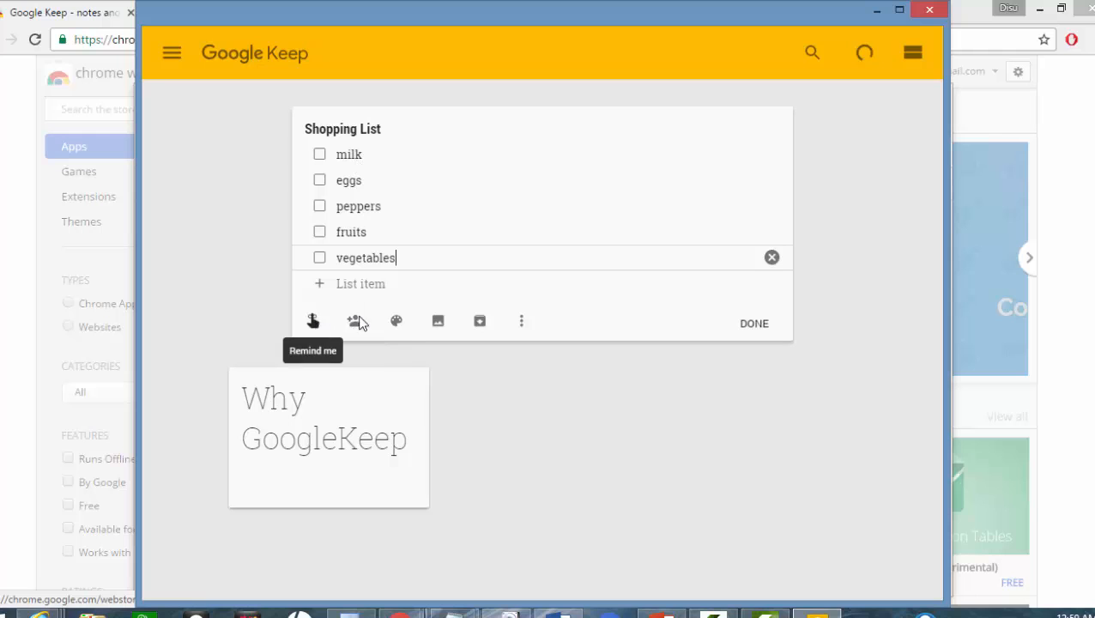
mouse_move(411, 329)
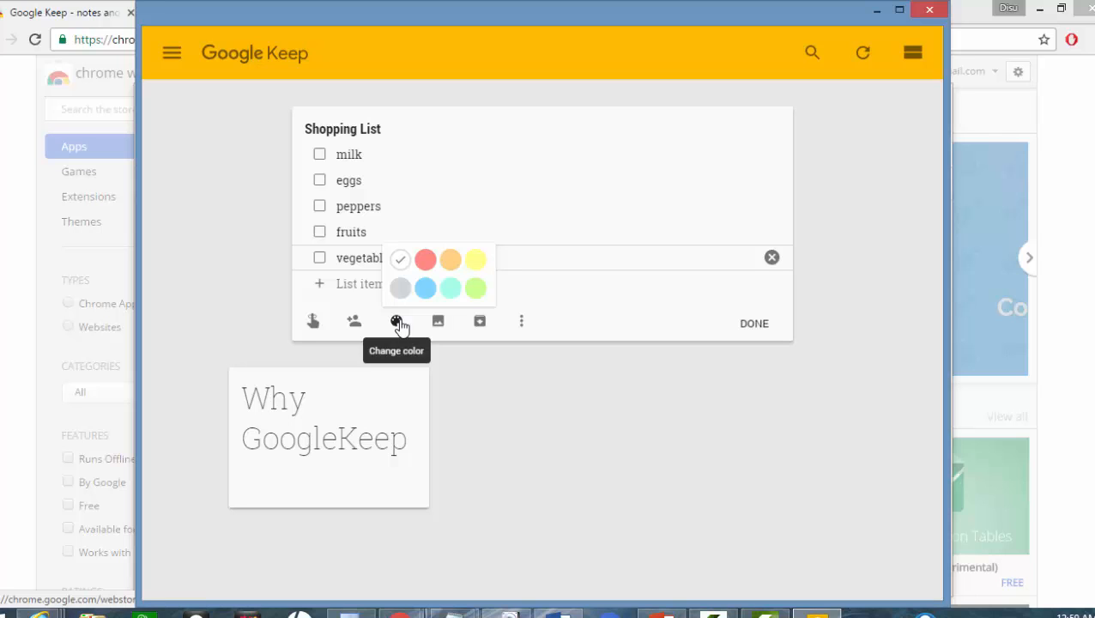
Step: Apply the red colour to the Shopping List note
left_click(426, 262)
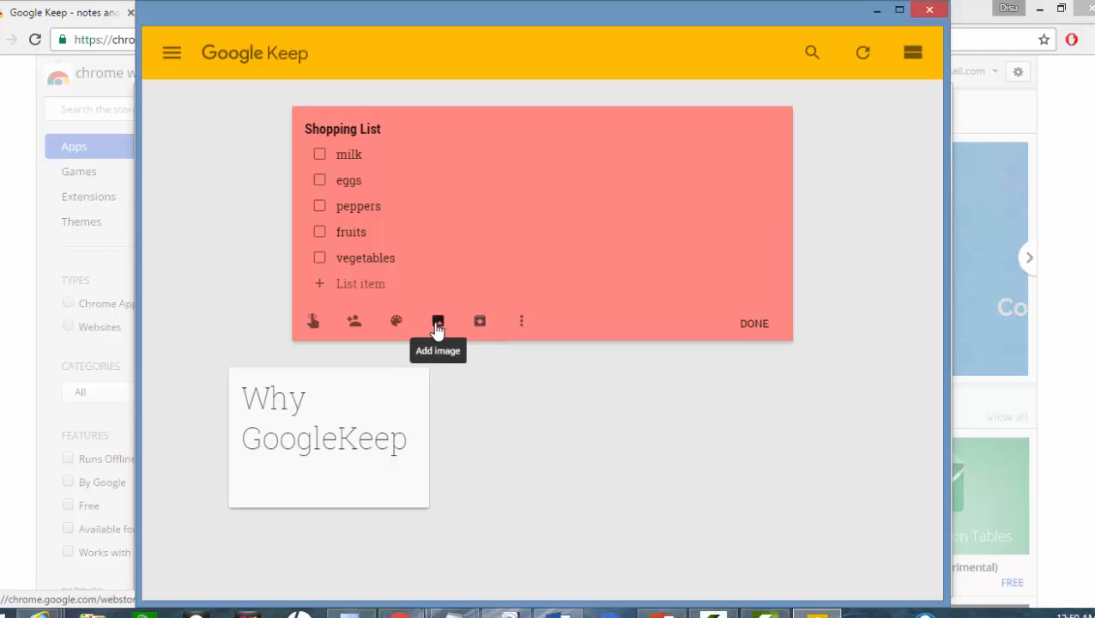
Step: Share the Shopping List note with a collaborator's Gmail address and save
left_click(354, 324)
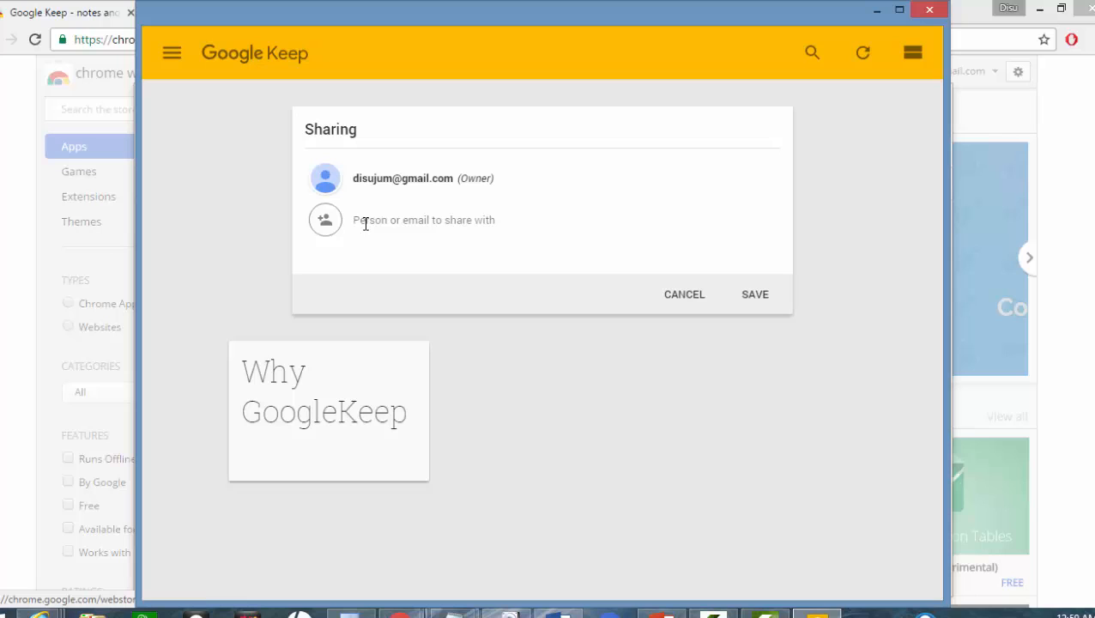
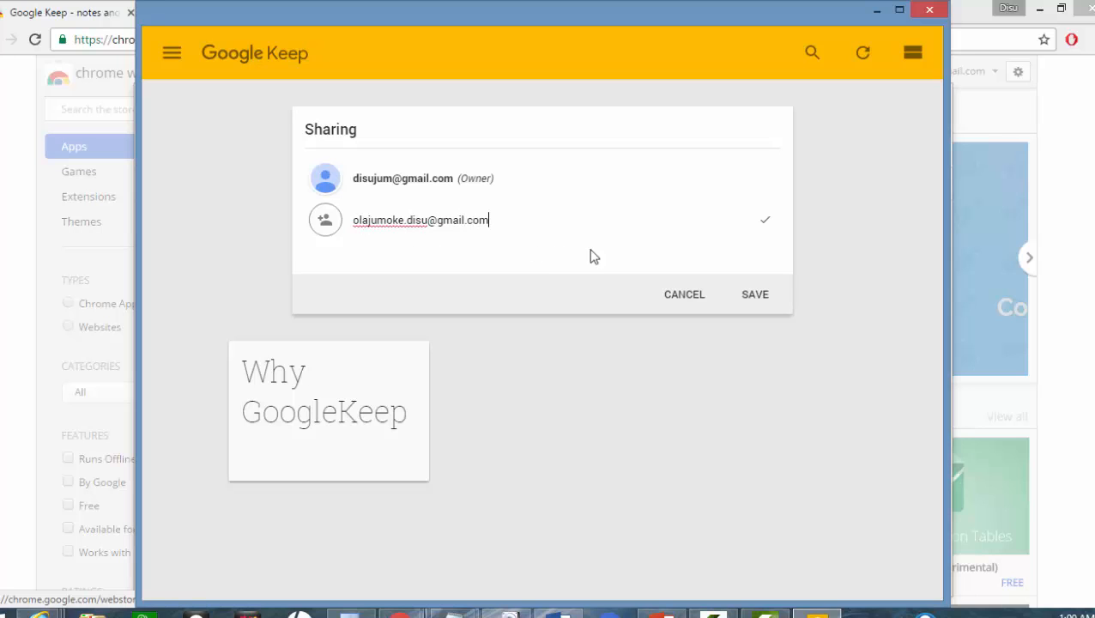
left_click(755, 295)
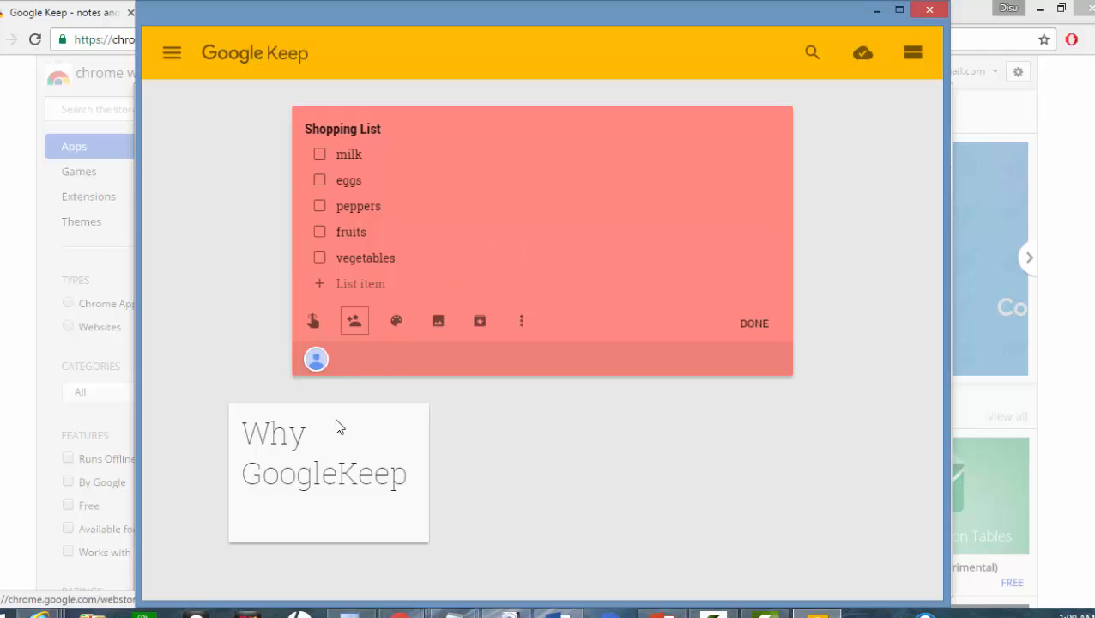
Step: Close the red Shopping List note so it sits beside Why GoogleKeep
left_click(756, 331)
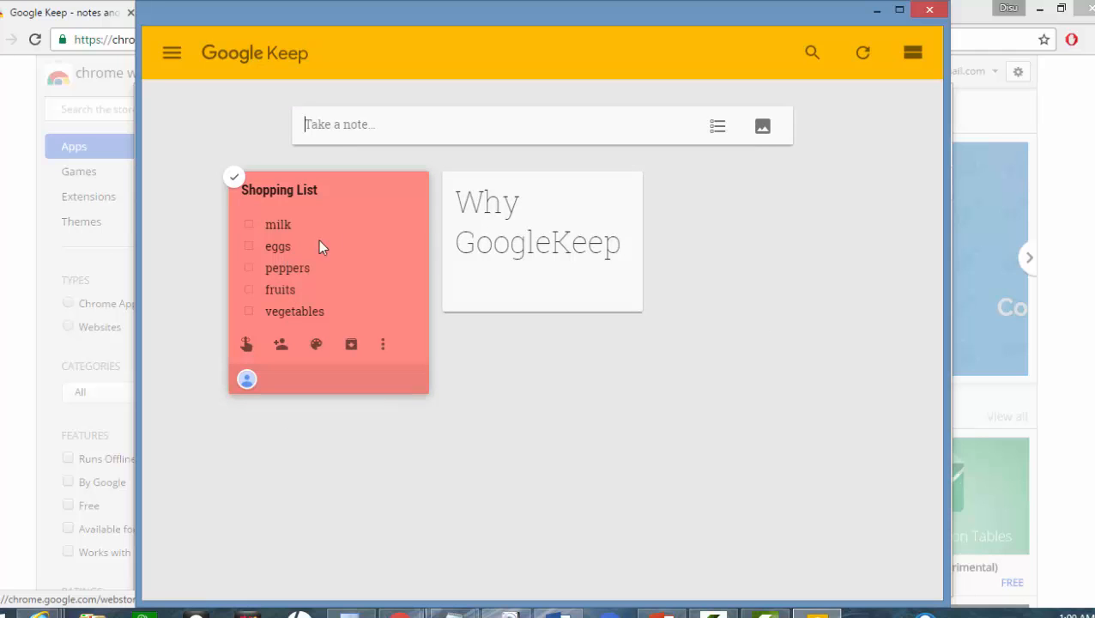
Step: Create a note titled 'Walmart' with 'flowers' and 'furniture' on separate lines
left_click(309, 126)
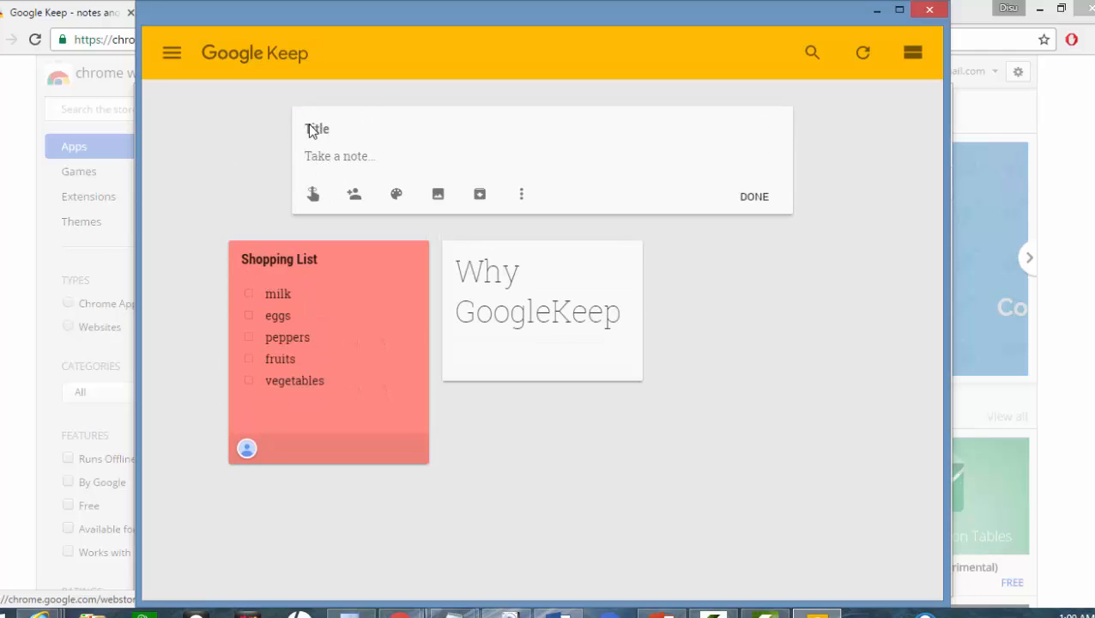
left_click(325, 130)
type("NE")
key("BackSpace")
key("BackSpace")
type("Walmart")
left_click(334, 155)
type("flowers")
key("Return")
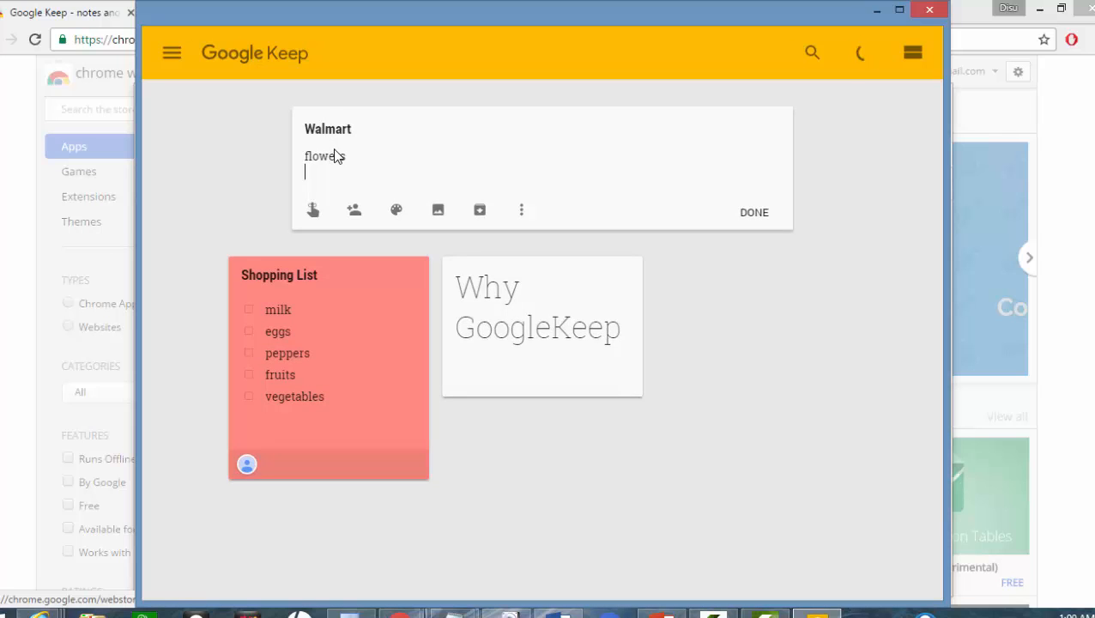
type("furniture")
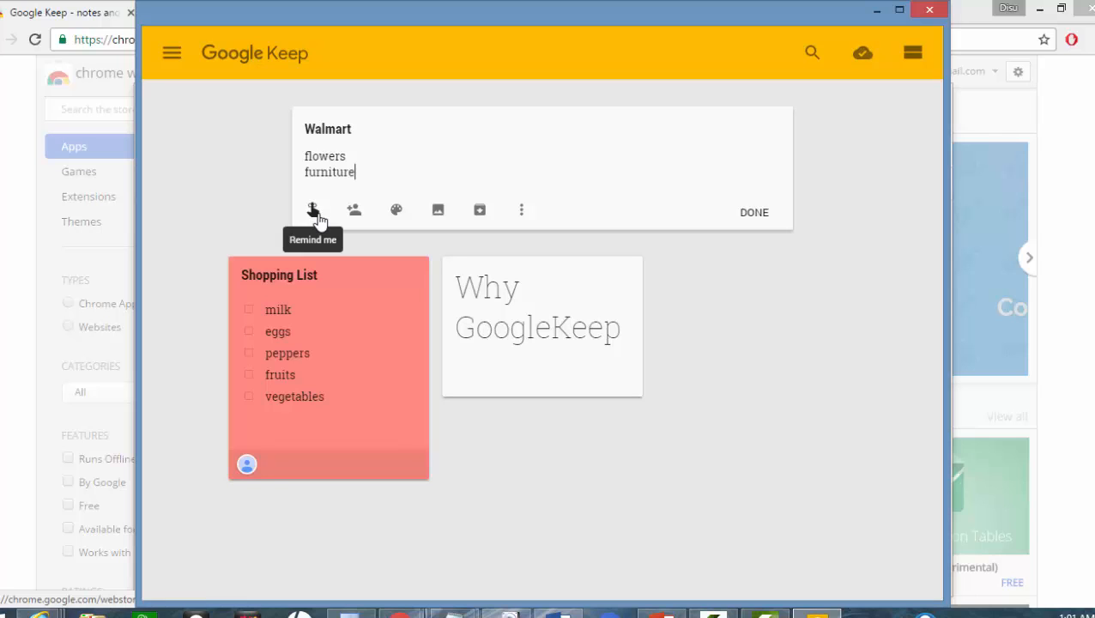
Step: Give the Walmart note a place reminder for Walmart Supercenter
left_click(314, 215)
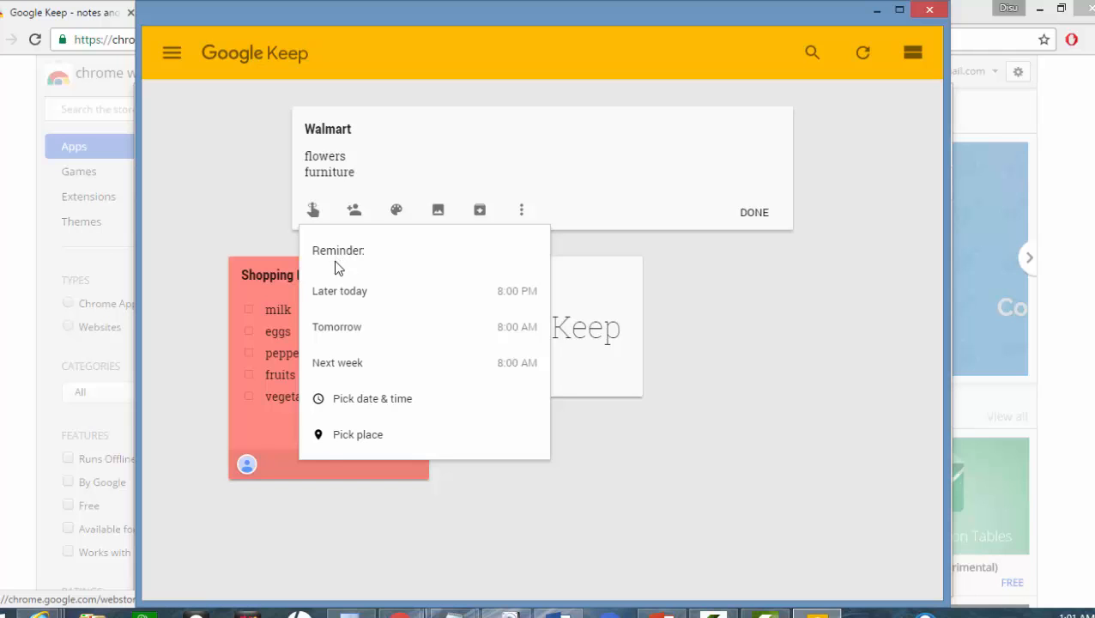
left_click(324, 441)
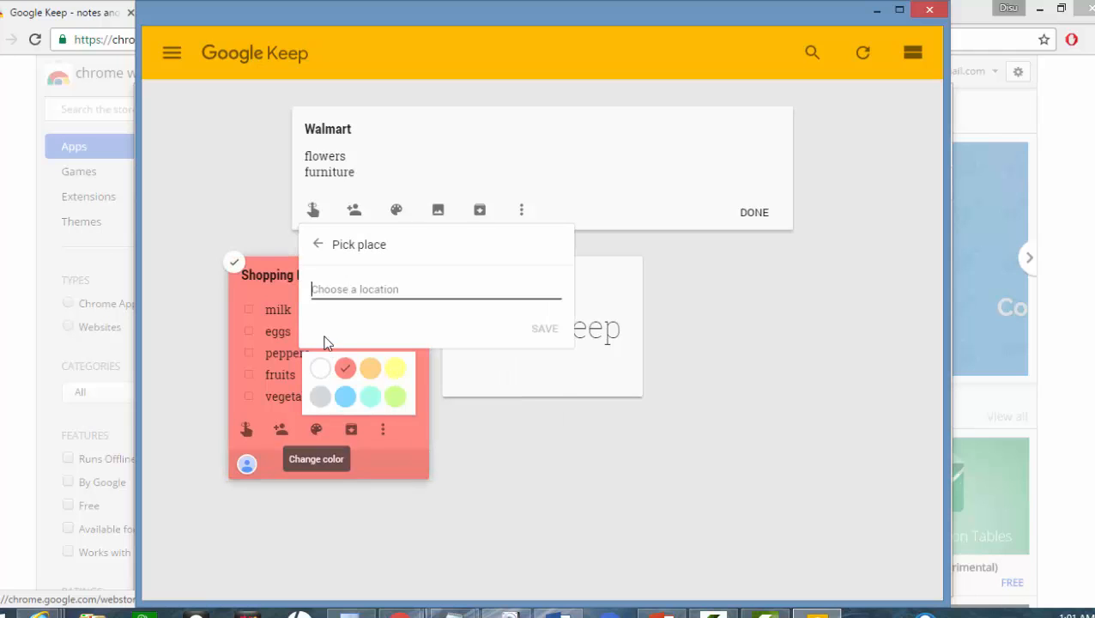
type("Wal")
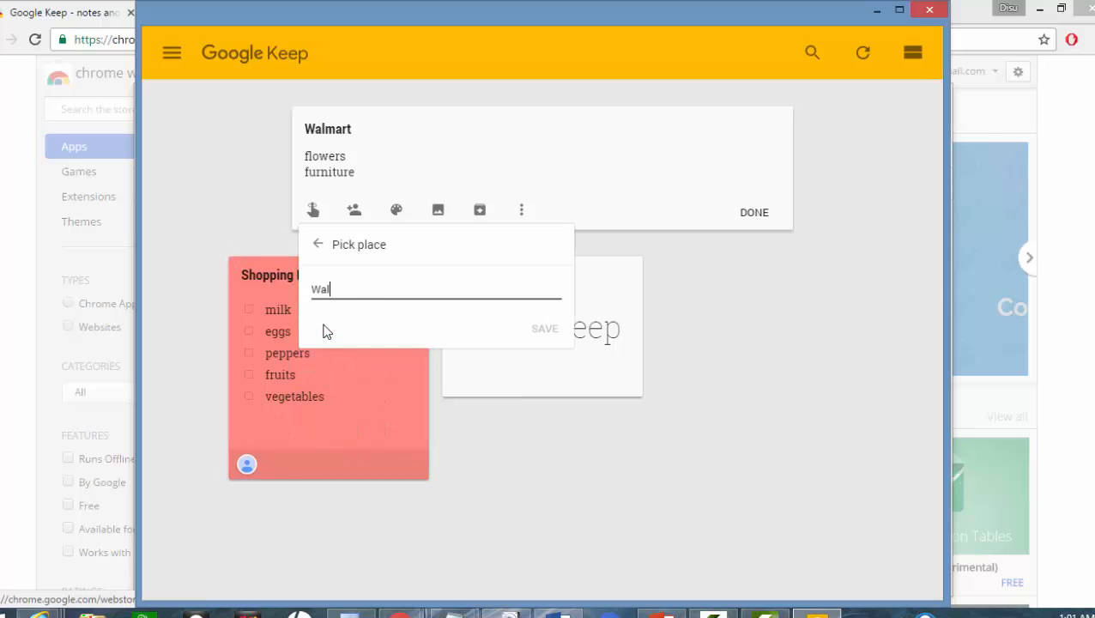
type("mart")
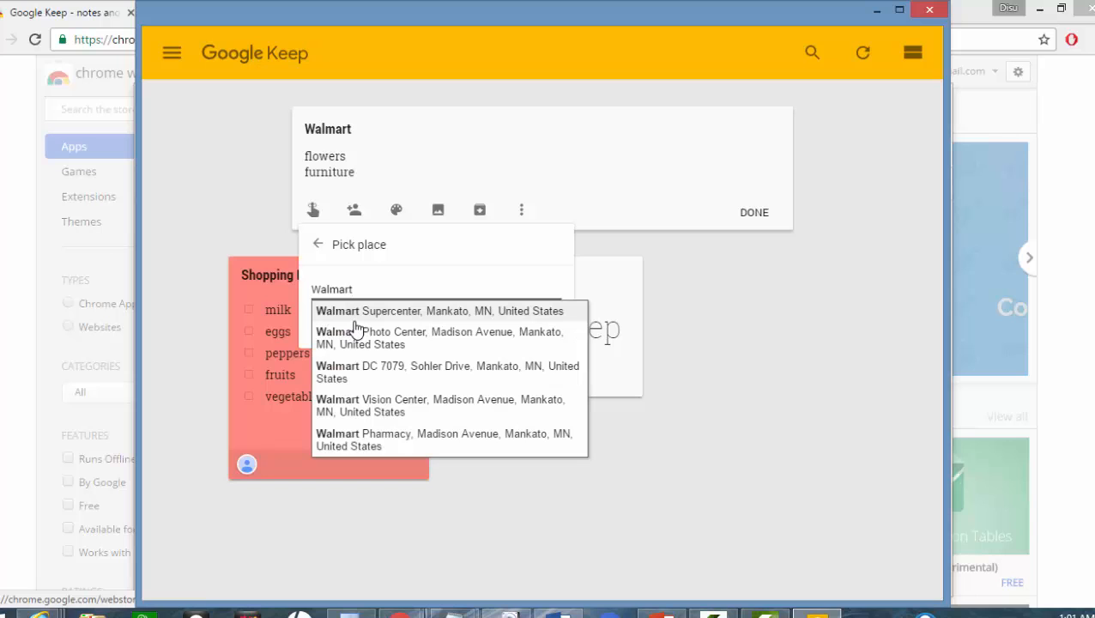
left_click(356, 320)
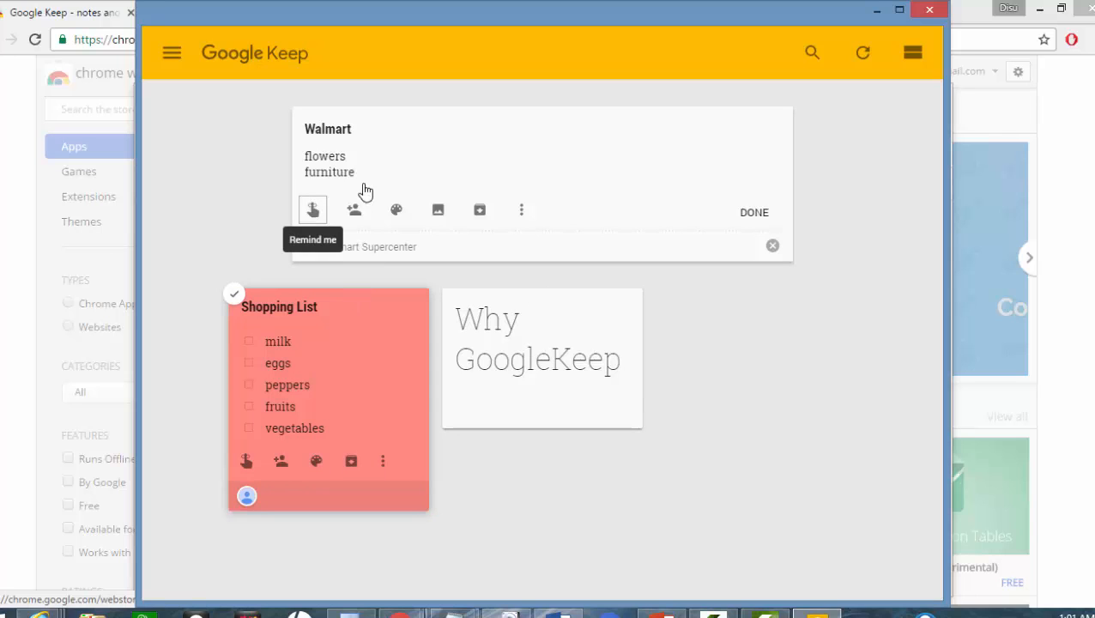
left_click(314, 211)
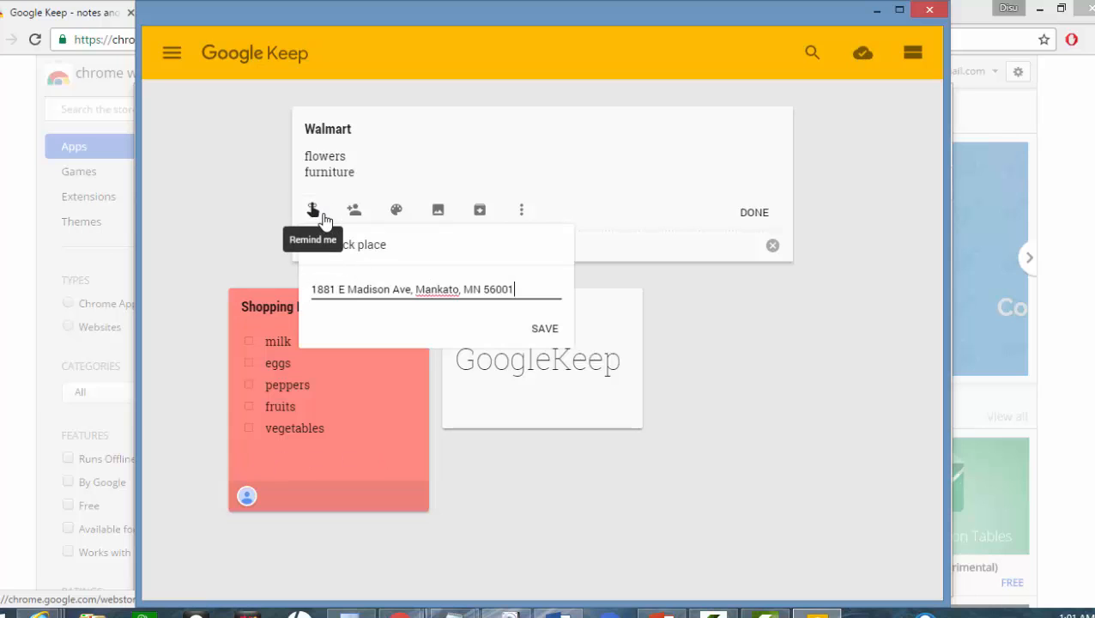
left_click(323, 215)
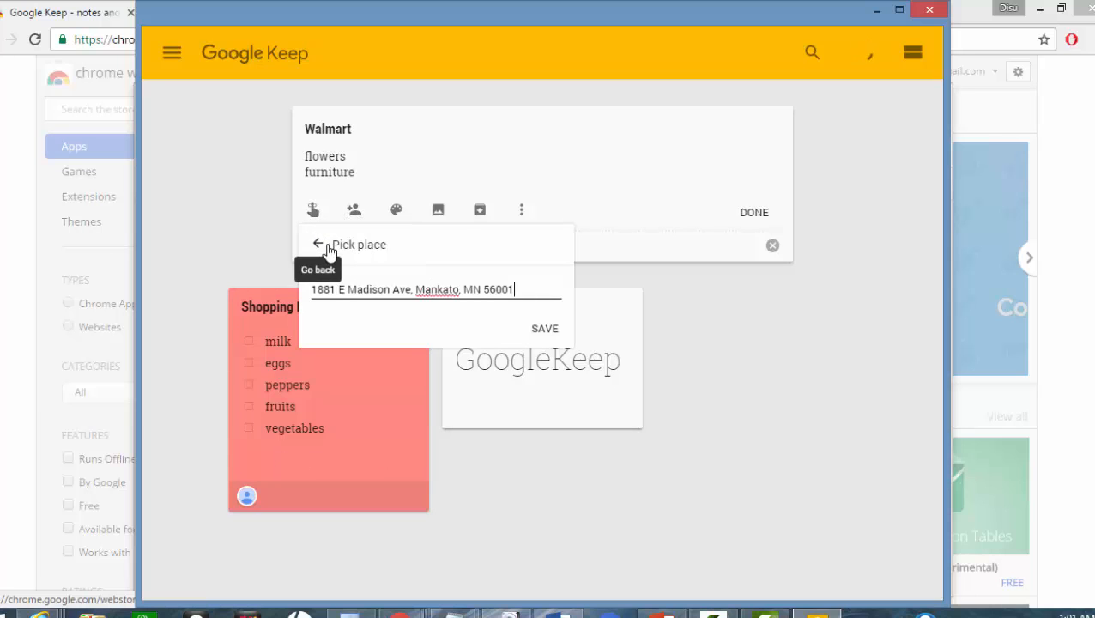
left_click(546, 328)
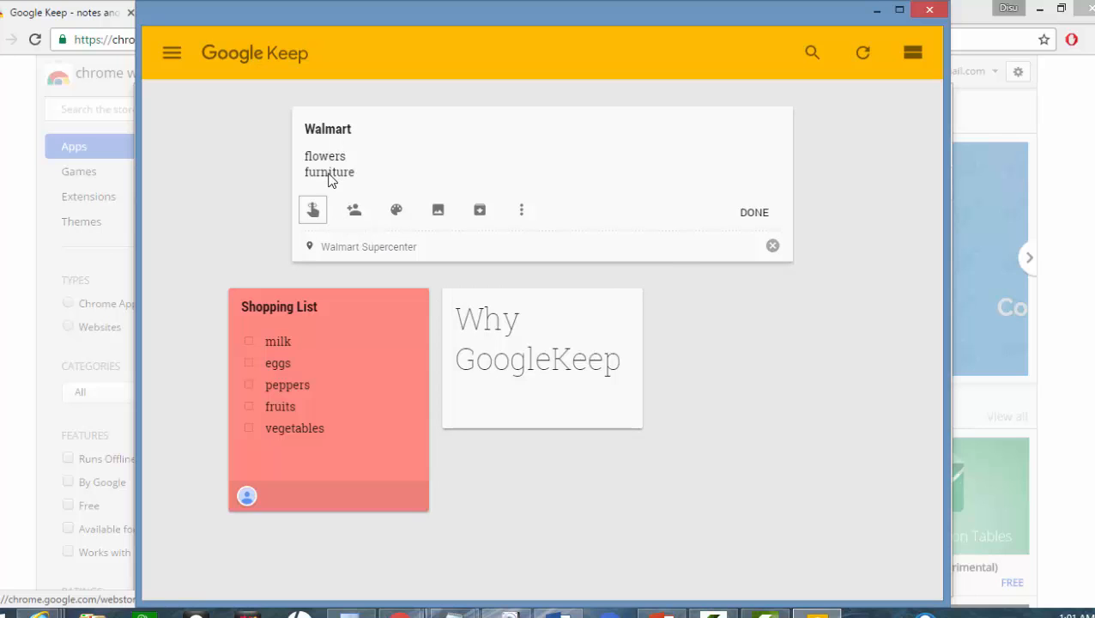
mouse_move(395, 213)
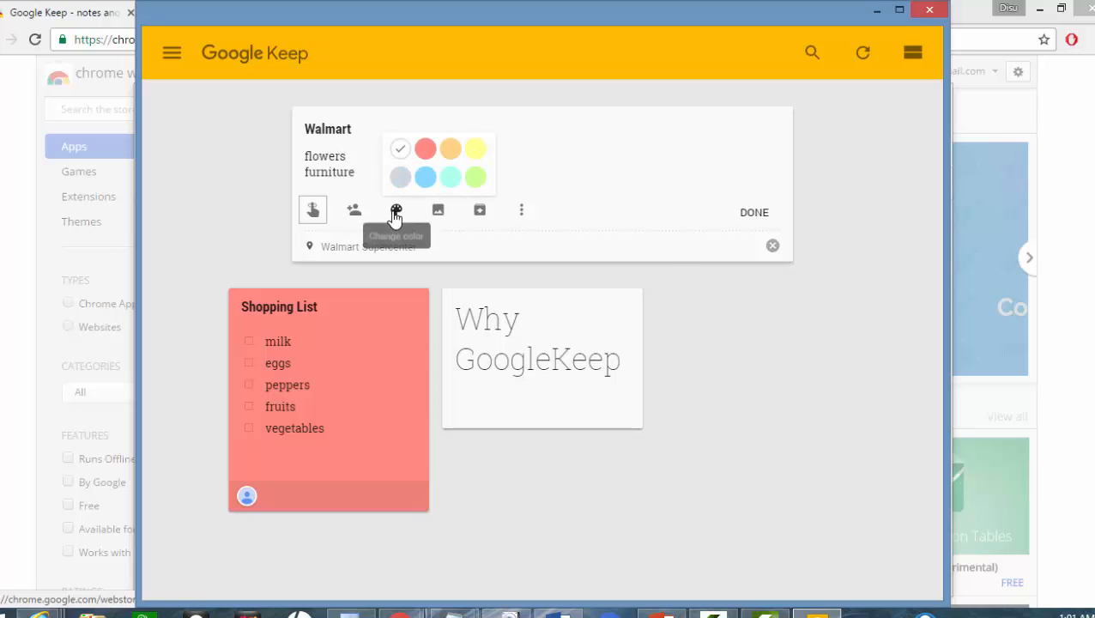
Step: Colour the Walmart note blue and close it onto the board
left_click(425, 178)
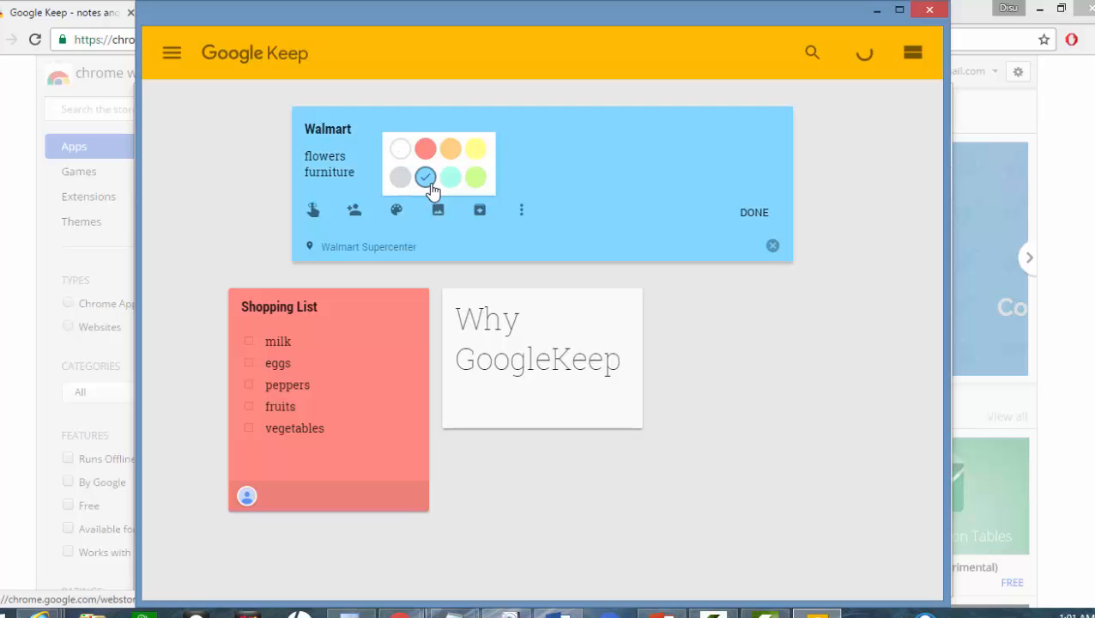
left_click(752, 216)
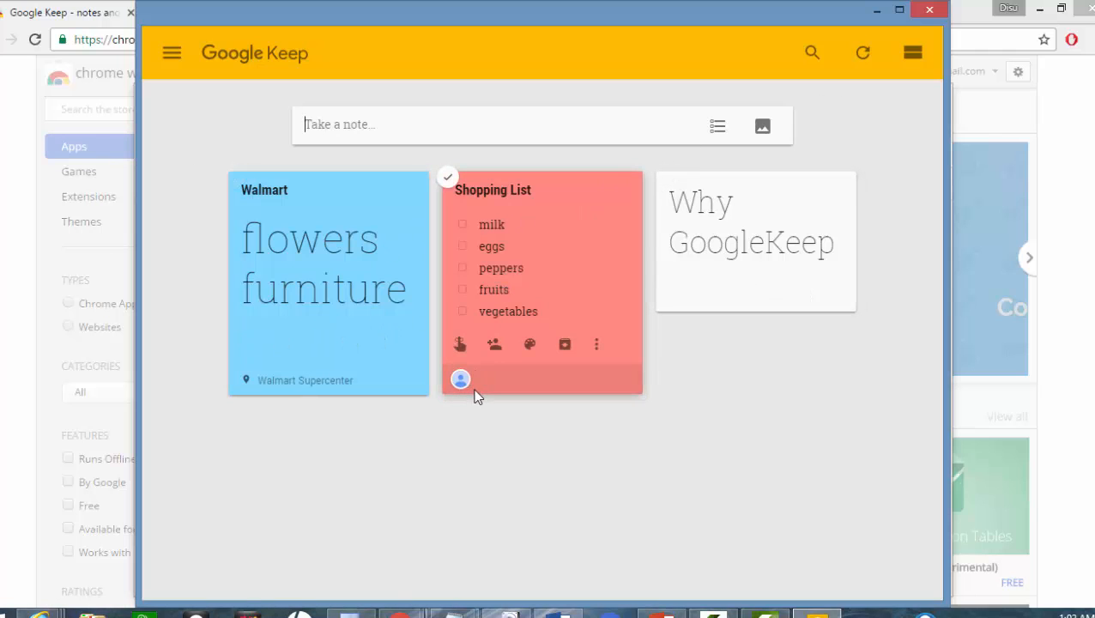
left_click(564, 347)
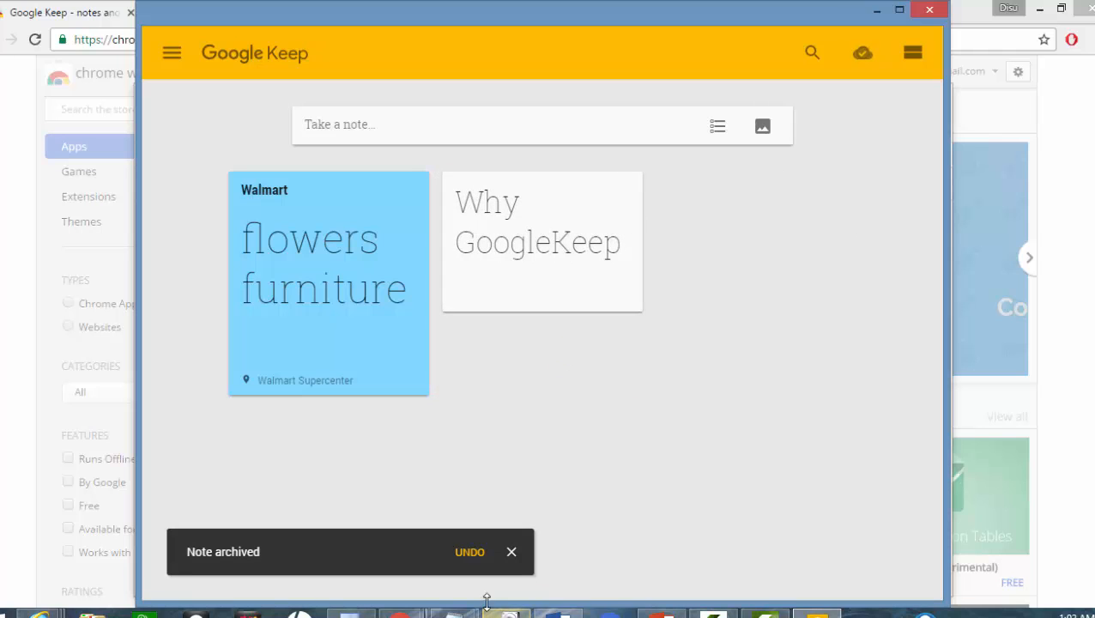
left_click(473, 563)
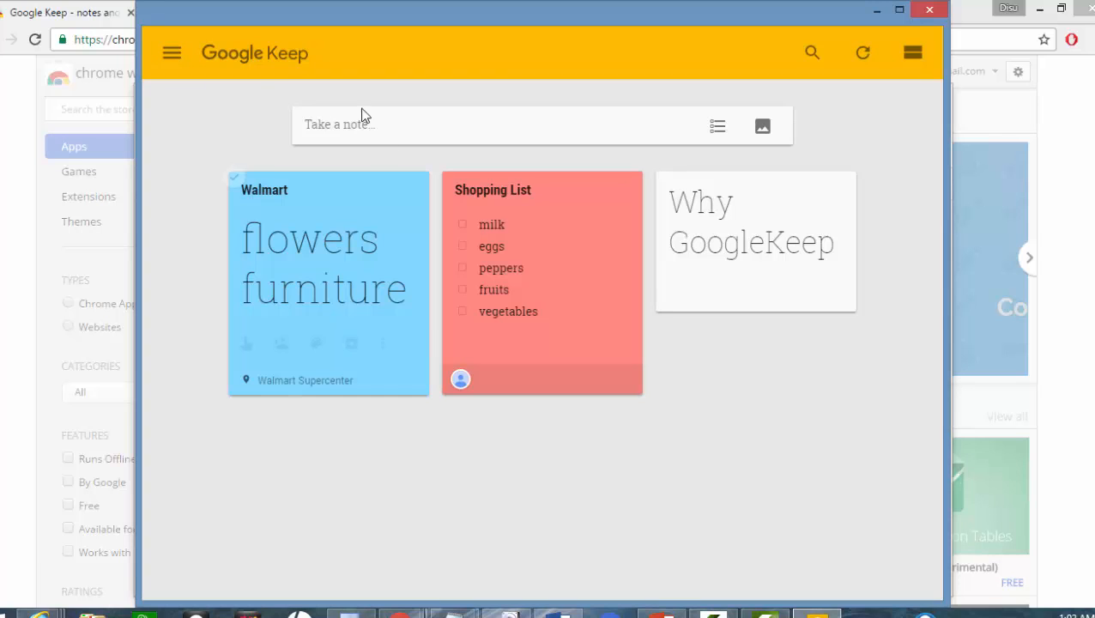
left_click(765, 139)
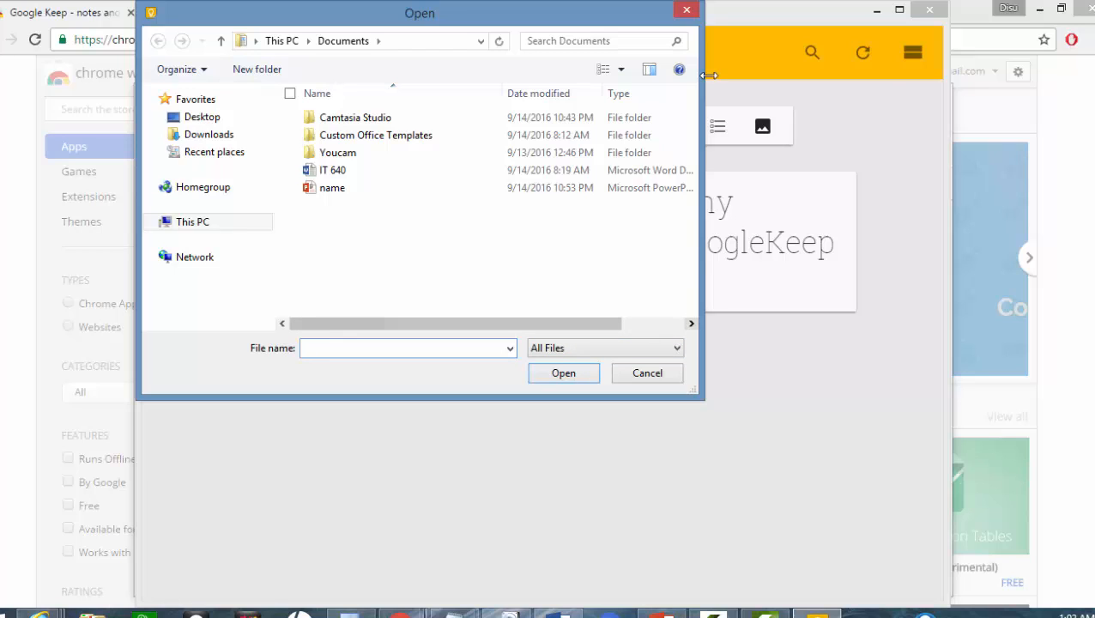
left_click(688, 10)
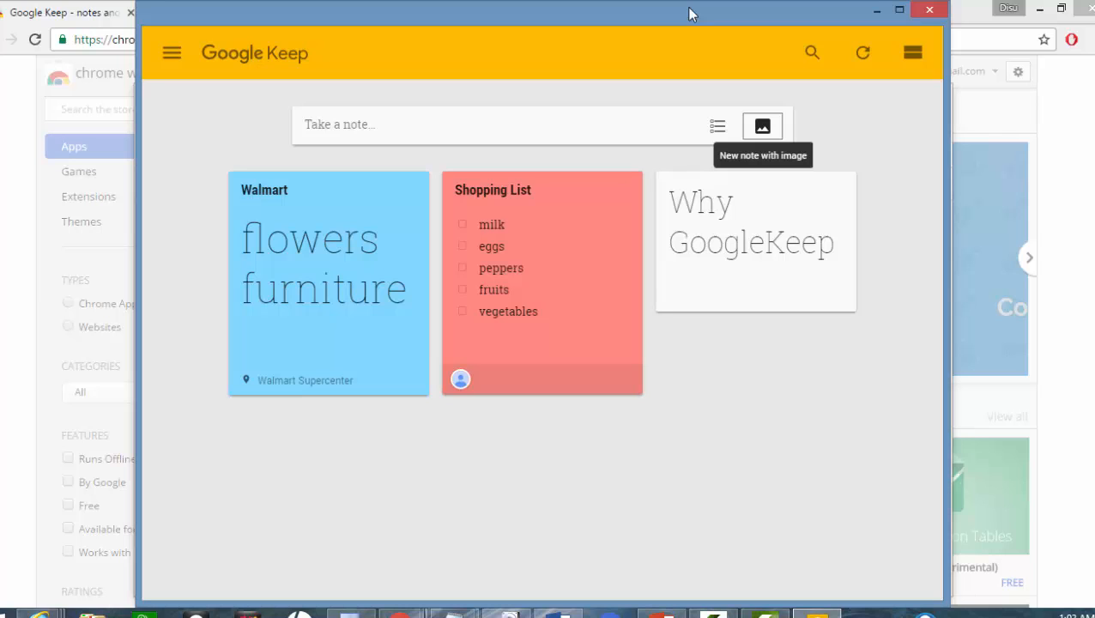
Step: Start a new note titled 'Weight Meal Plan', correcting the title typos
left_click(339, 127)
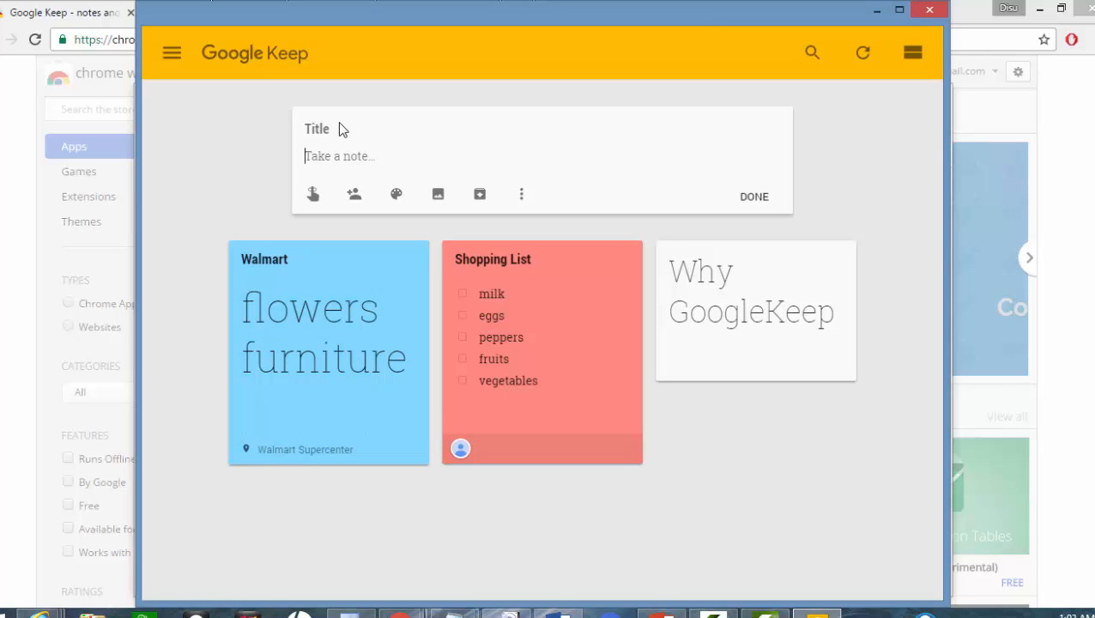
type("Weight")
left_click(343, 158)
type("Meal P")
key("BackSpace")
key("BackSpace")
key("BackSpace")
key("BackSpace")
left_click(355, 128)
type("e")
key("BackSpace")
type("MealPlan")
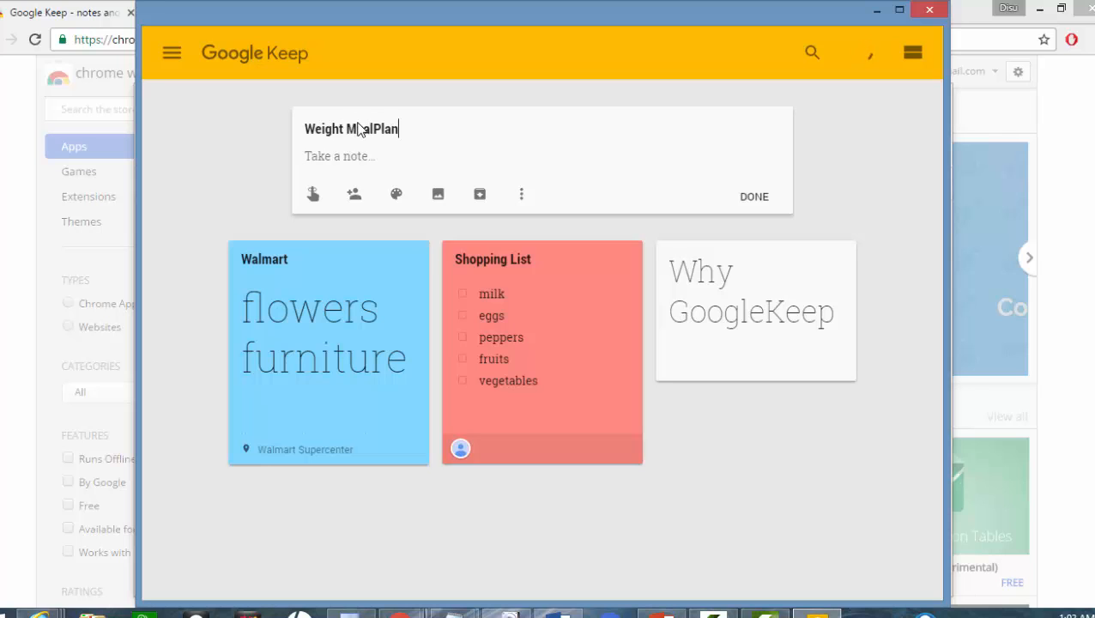
left_click(371, 128)
Step: List cereal, eggs and no carbs on separate lines in the note body
type("cere")
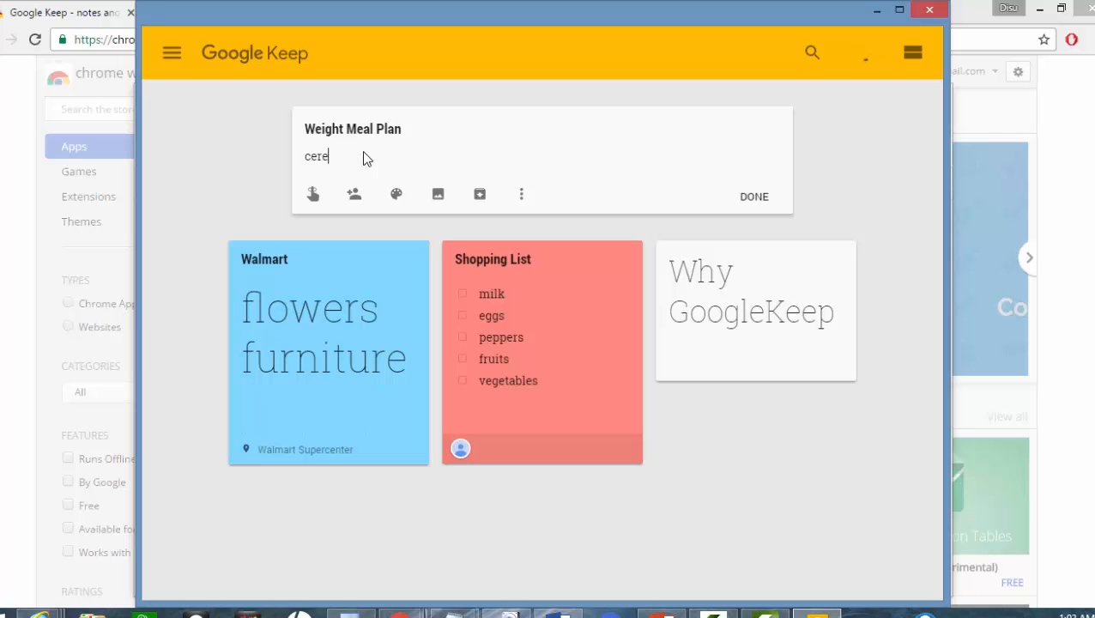
type("al")
key("Return")
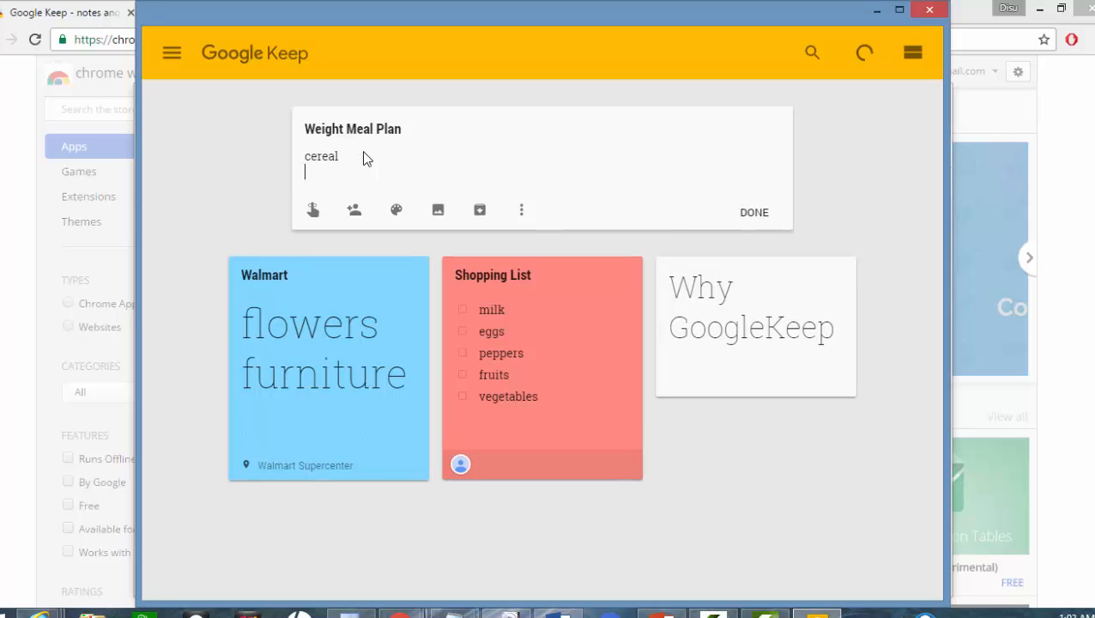
type("eggs")
key("Return")
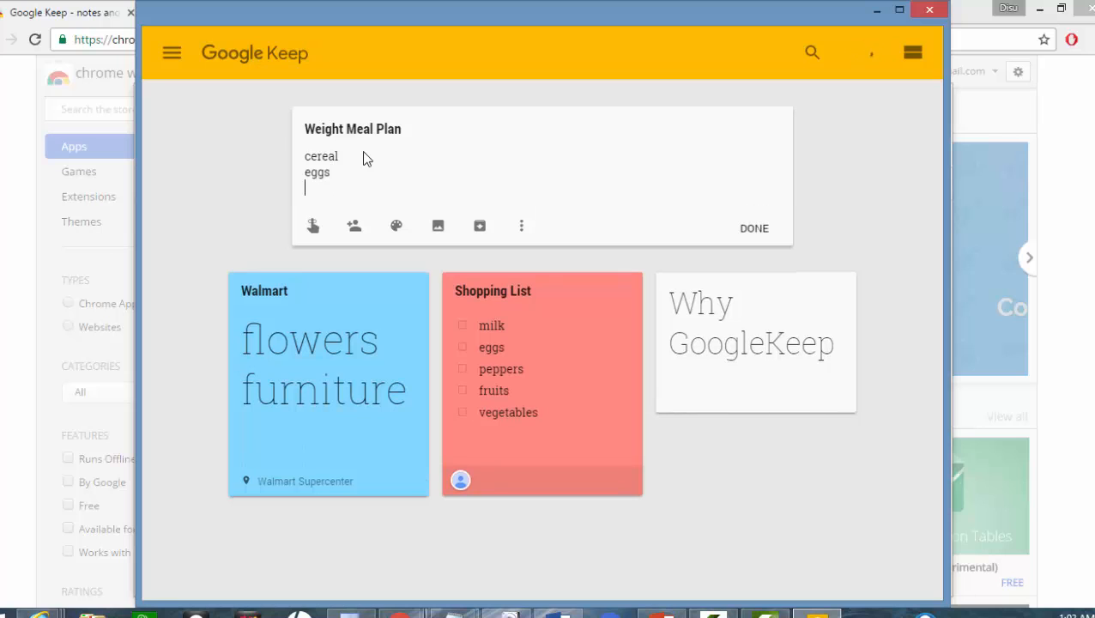
type("no carbs")
Step: Set a reminder for tomorrow at 8:00 AM on the Weight Meal Plan note
left_click(314, 227)
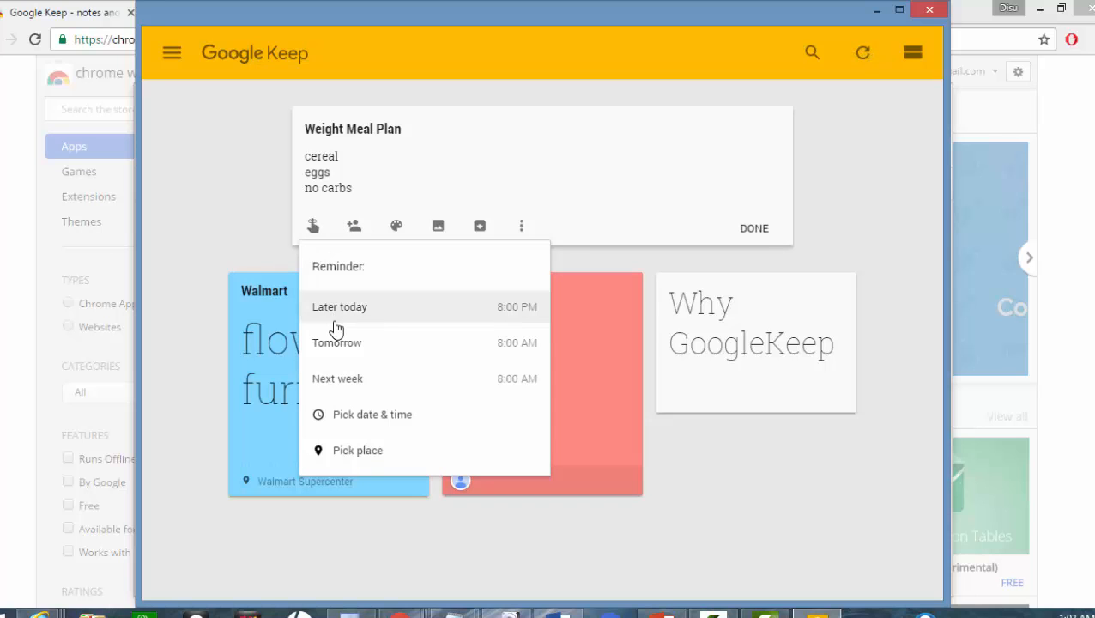
left_click(330, 417)
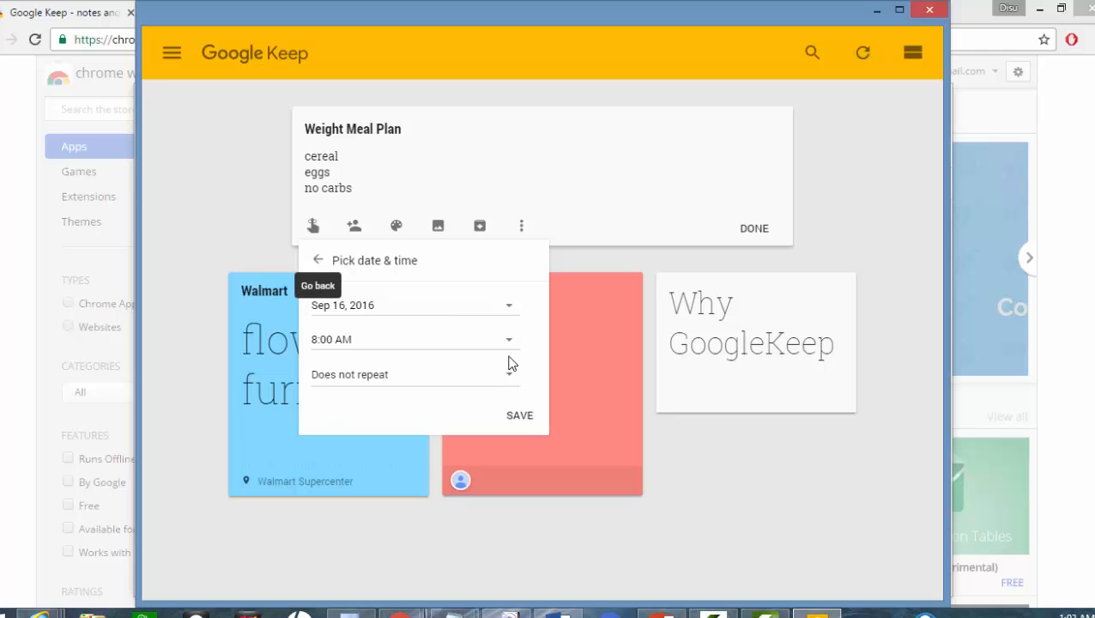
left_click(516, 419)
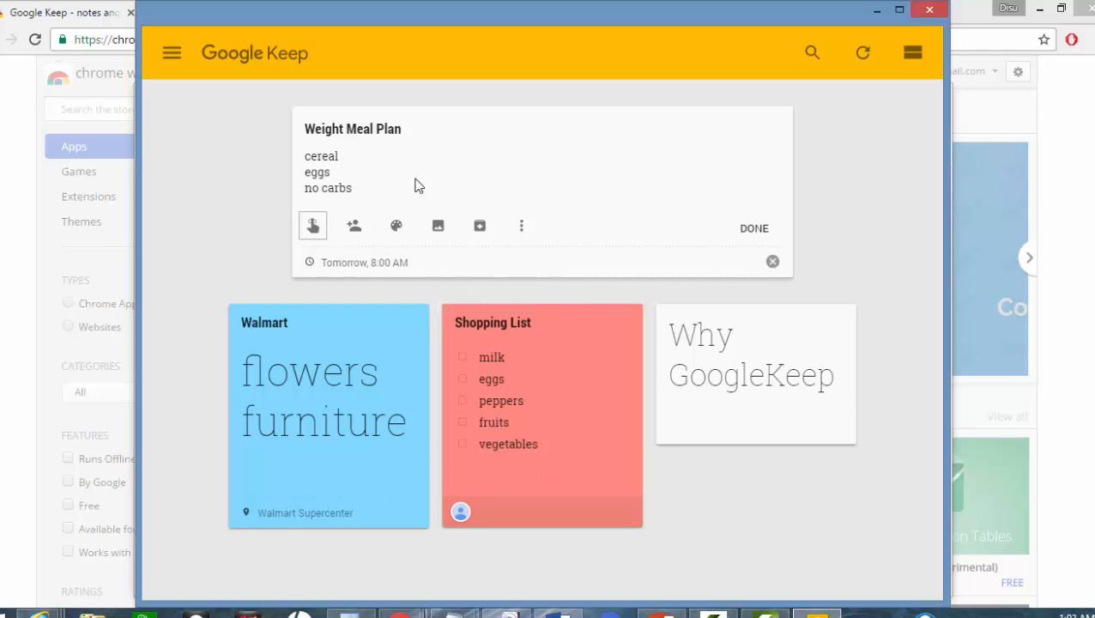
Step: Colour the Weight Meal Plan note green and close it
mouse_move(398, 229)
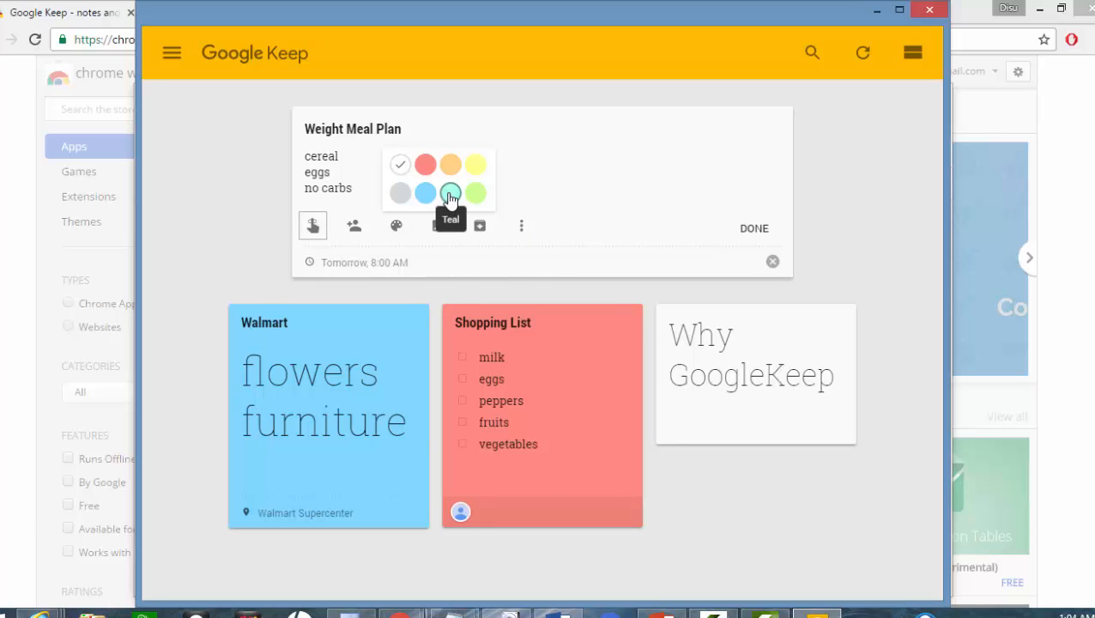
left_click(475, 194)
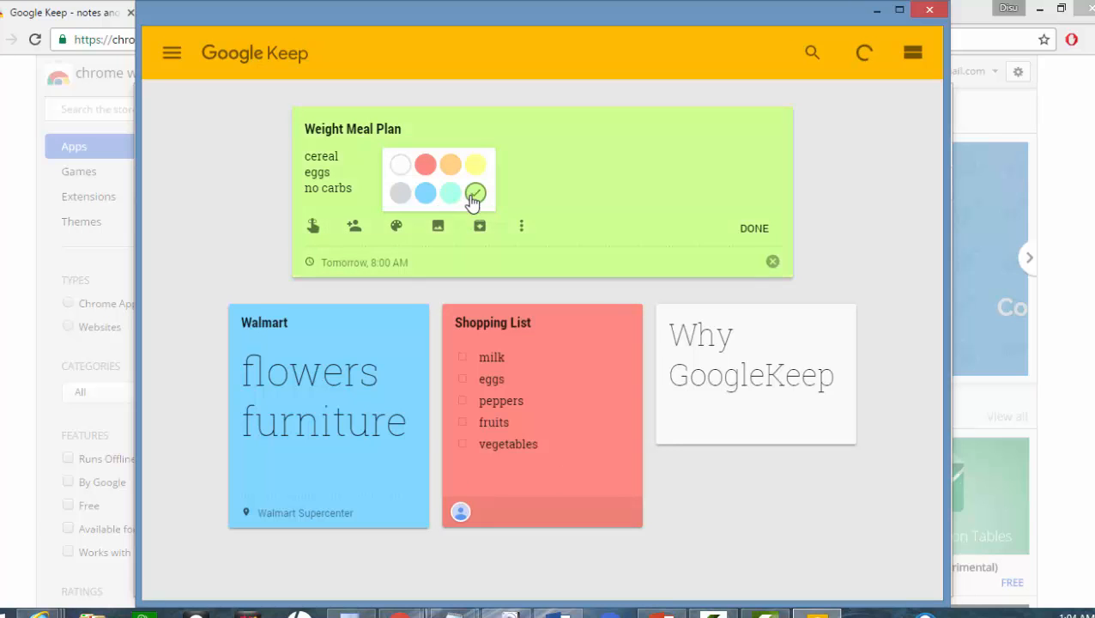
left_click(754, 229)
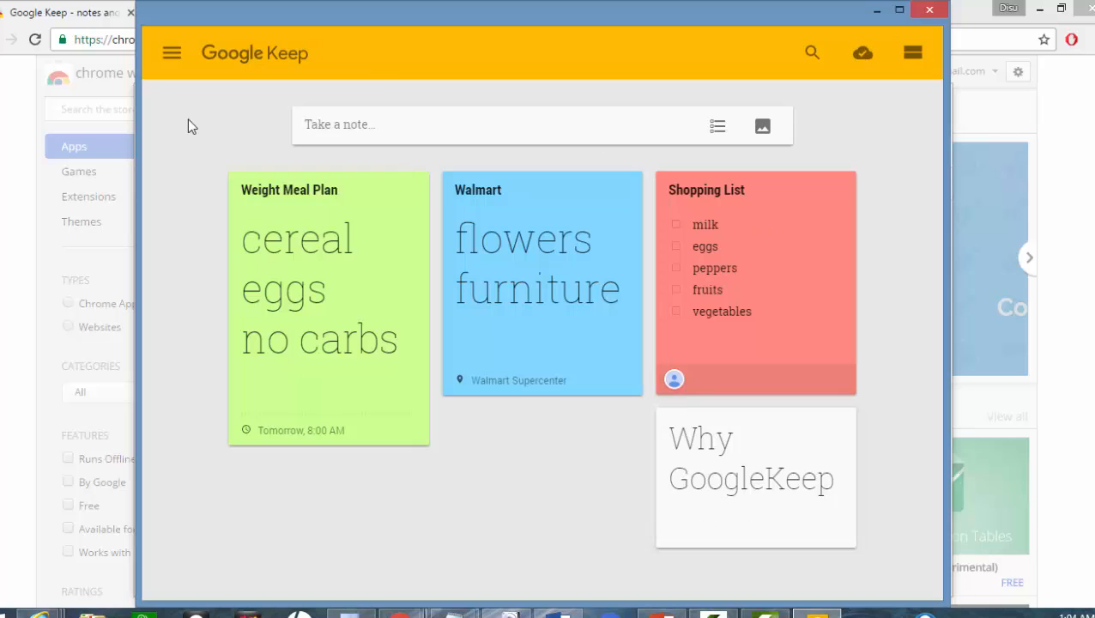
Step: Open and then dismiss the navigation drawer to view all four notes on the board
left_click(172, 54)
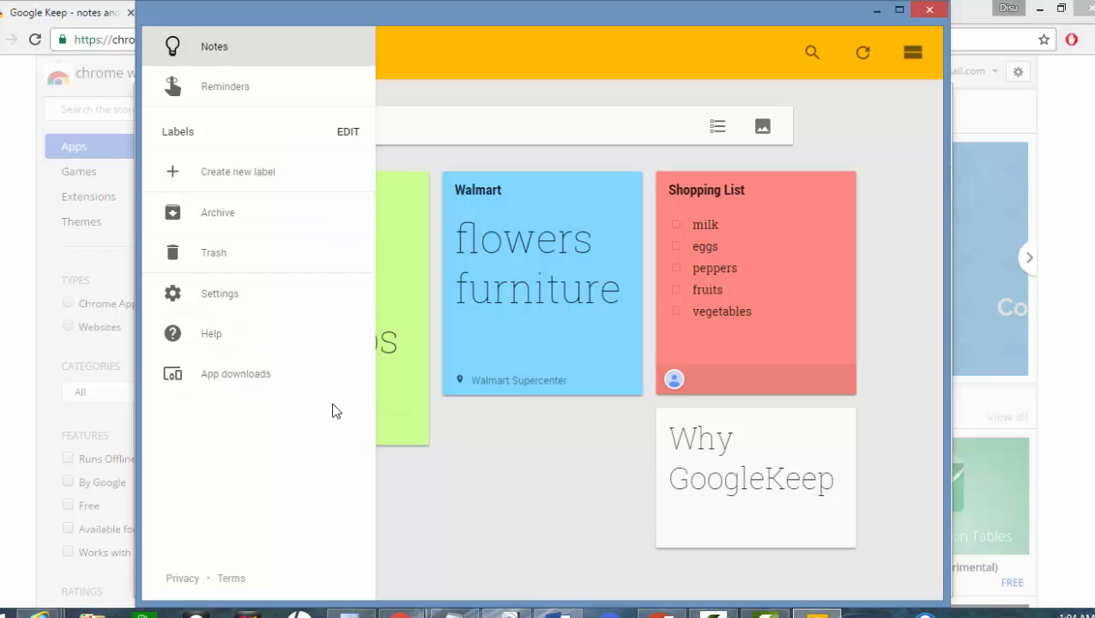
left_click(557, 433)
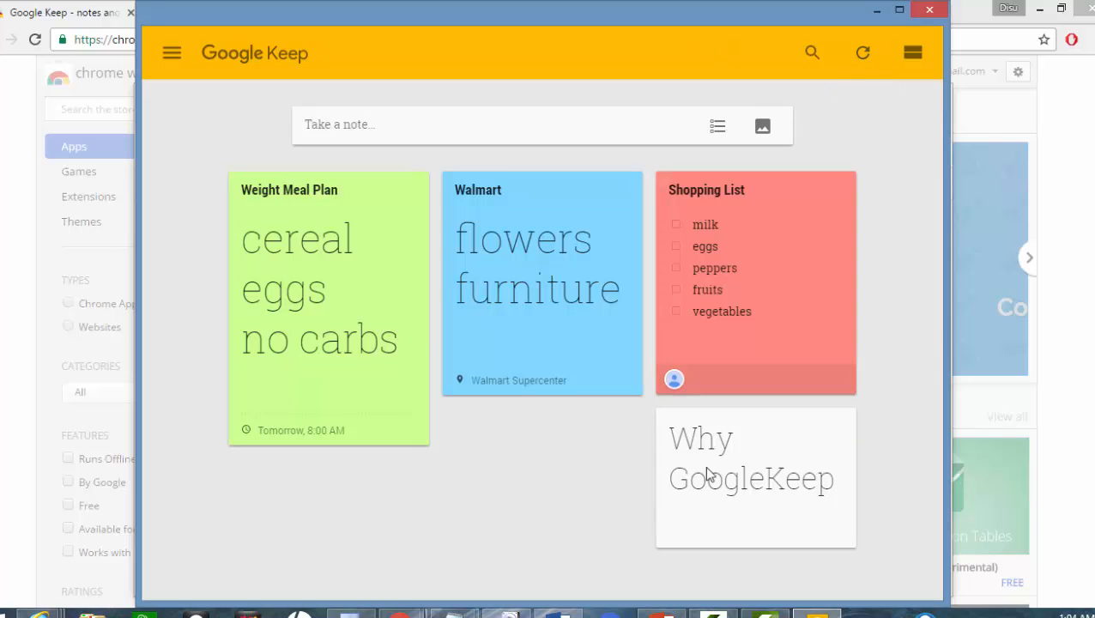
mouse_move(729, 611)
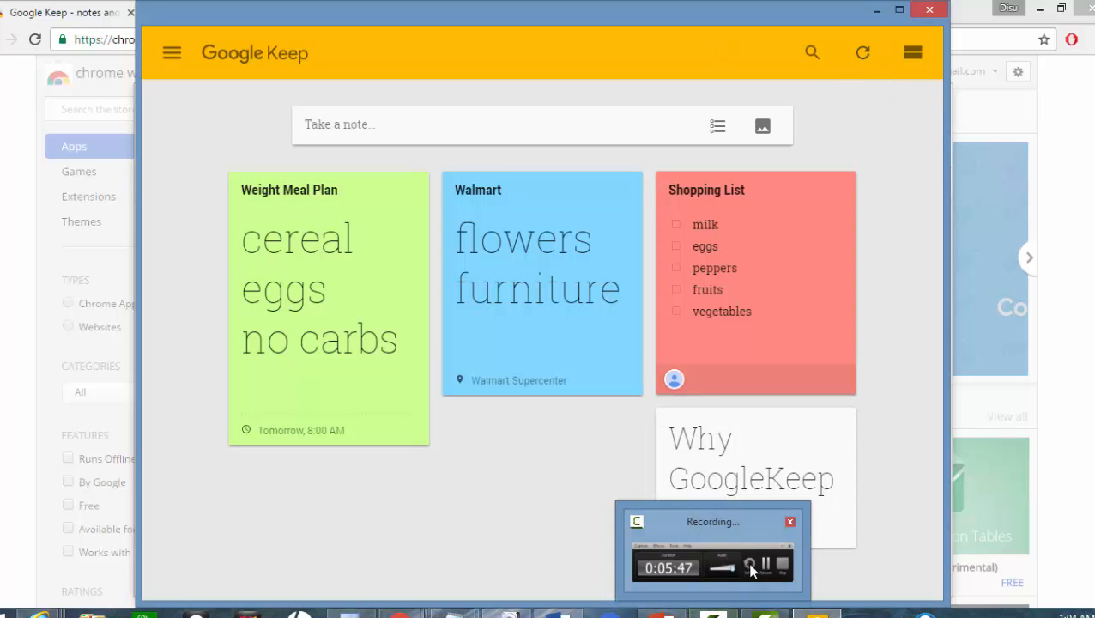
mouse_move(752, 570)
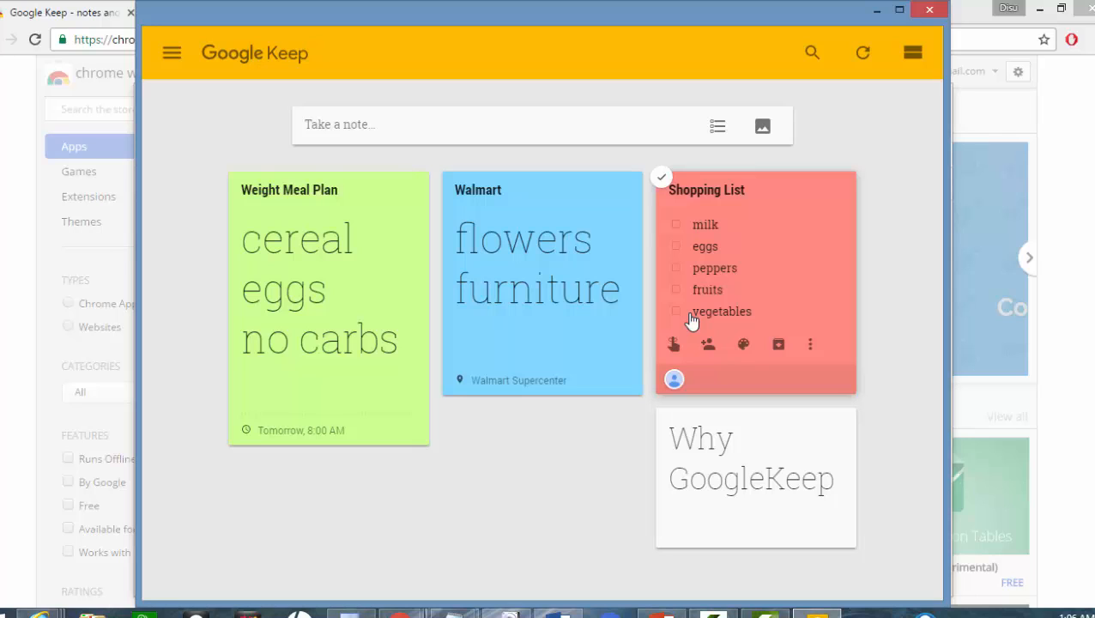
Step: Create an image note from Welcome-Back-To-School-Image on the Desktop
left_click(765, 127)
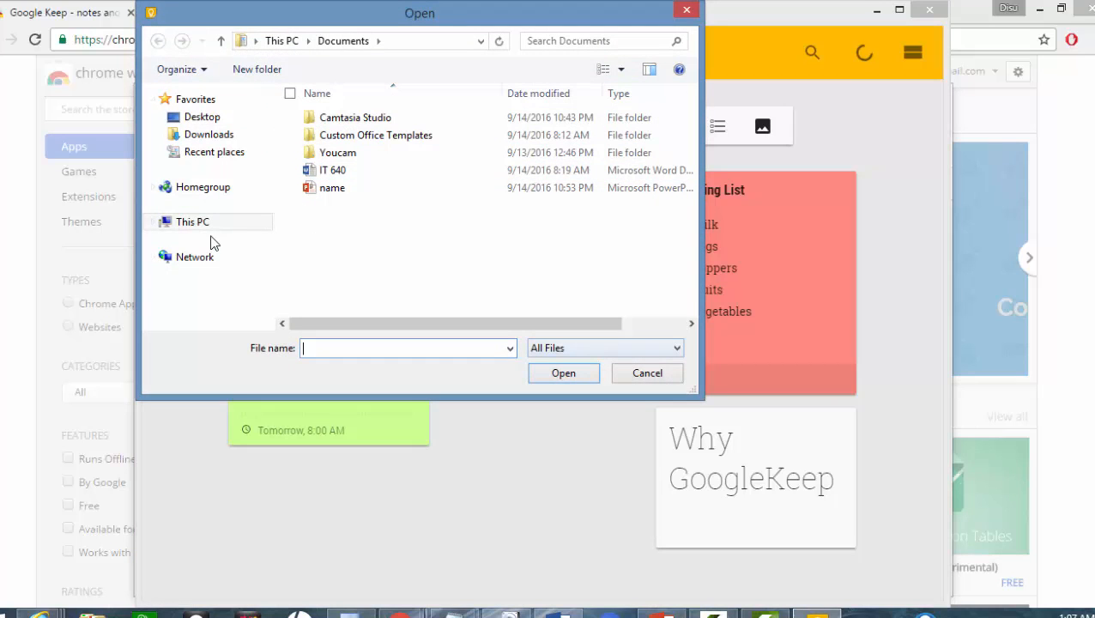
left_click(220, 123)
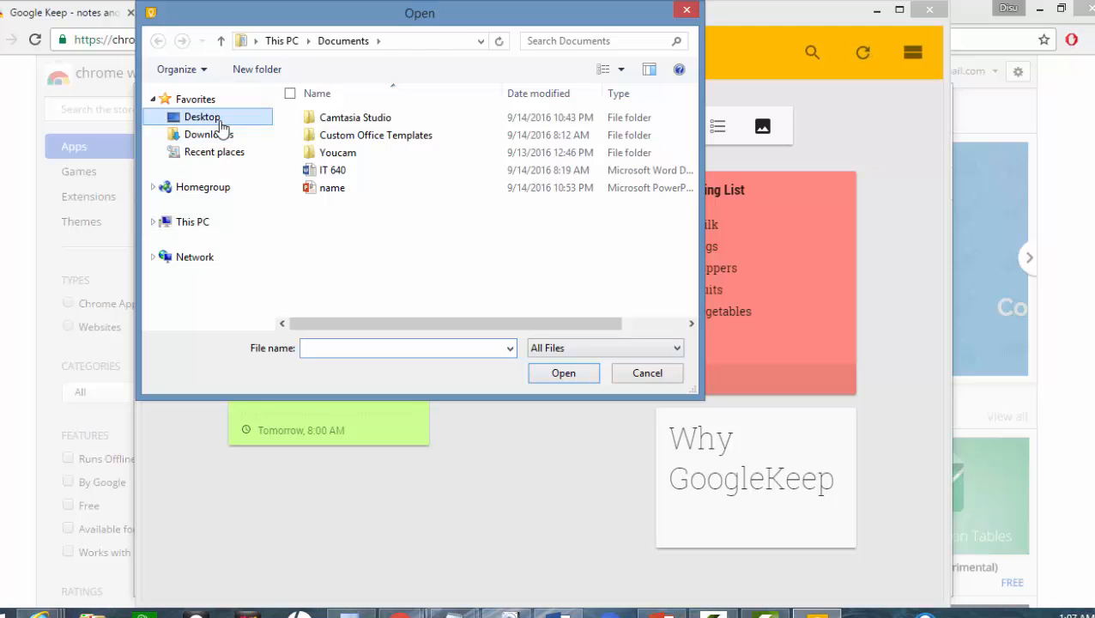
left_click_drag(692, 331, 692, 331)
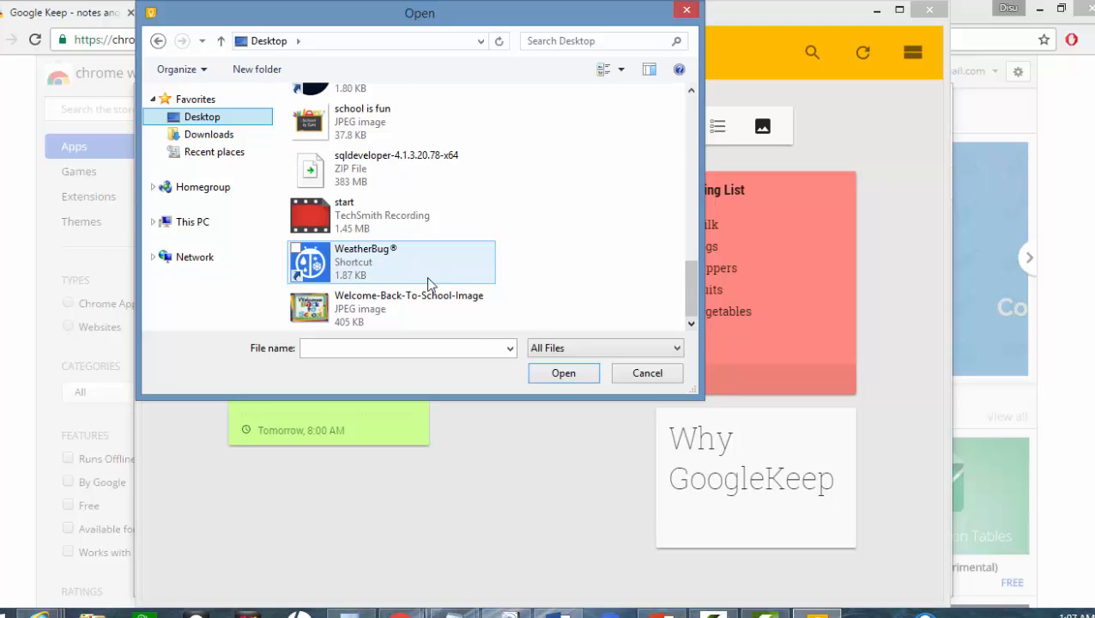
left_click(410, 303)
left_click(571, 372)
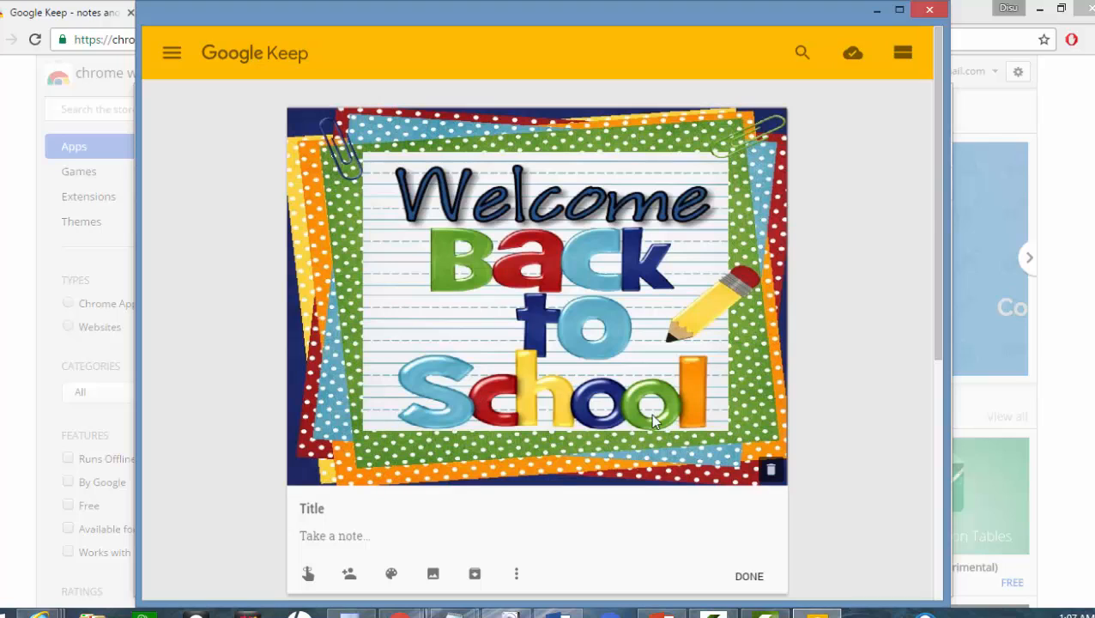
Step: Grab the text 'Welcome' from the picture into the note, then close it
left_click(518, 575)
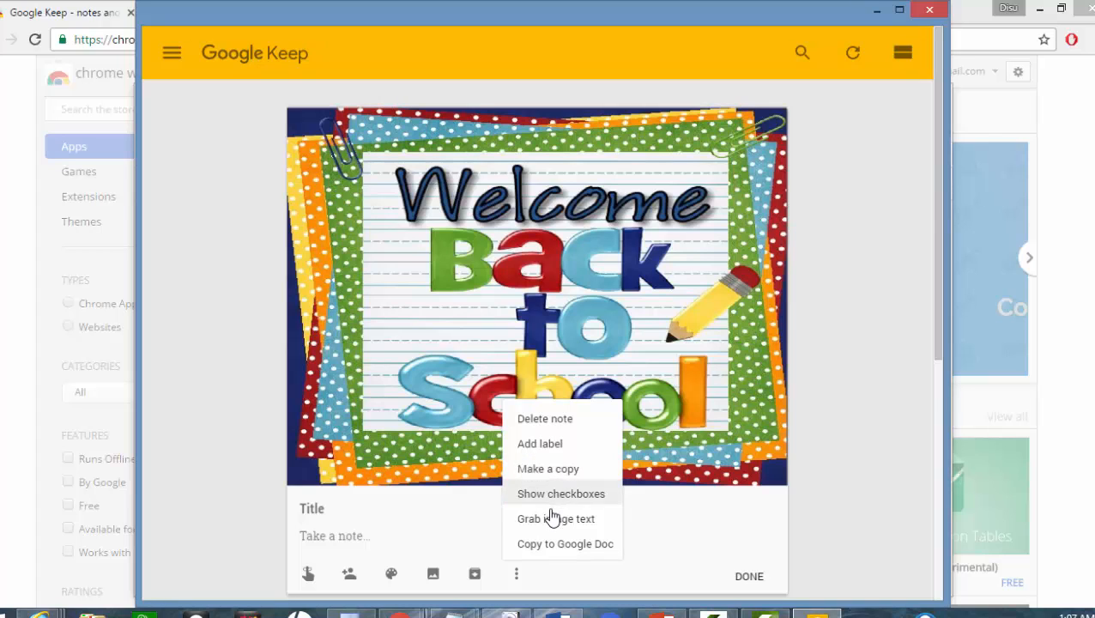
left_click(550, 521)
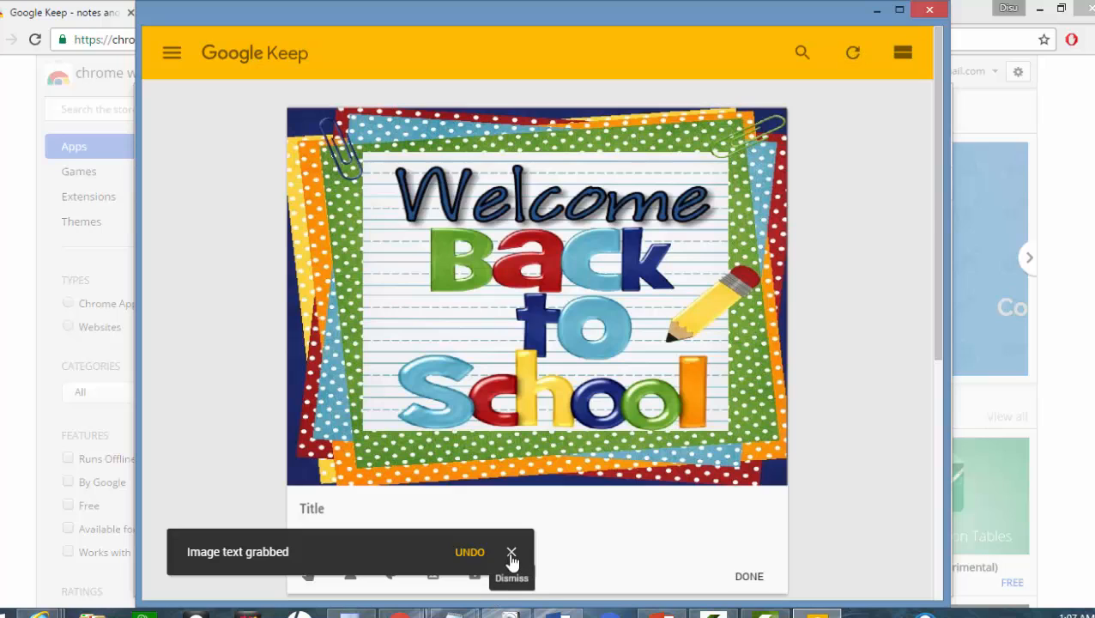
left_click(512, 554)
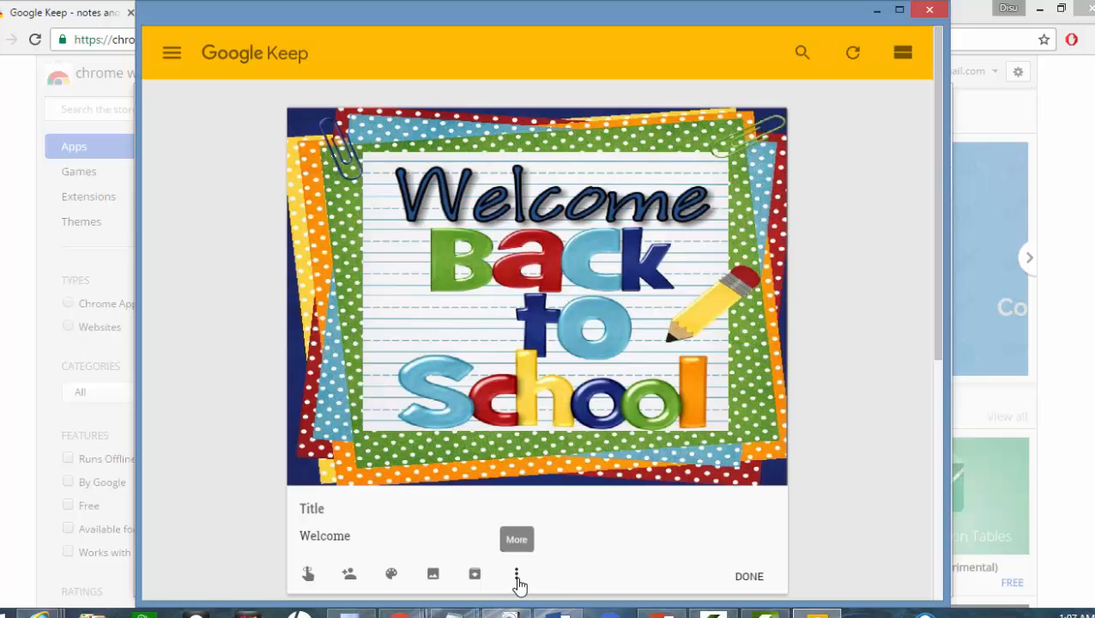
left_click(517, 581)
left_click(562, 517)
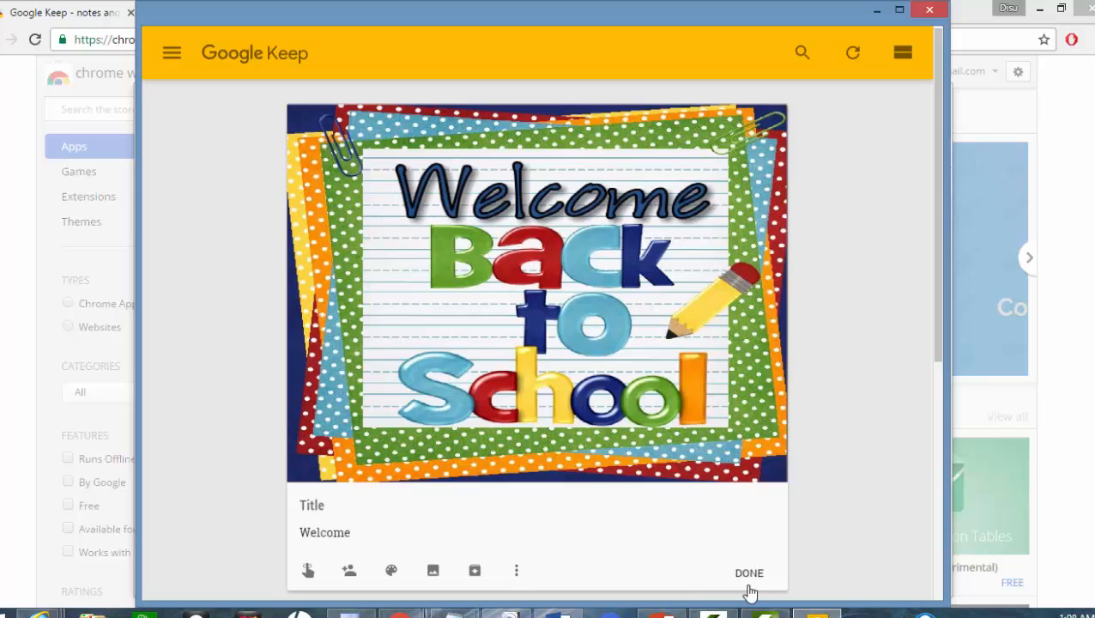
left_click(750, 583)
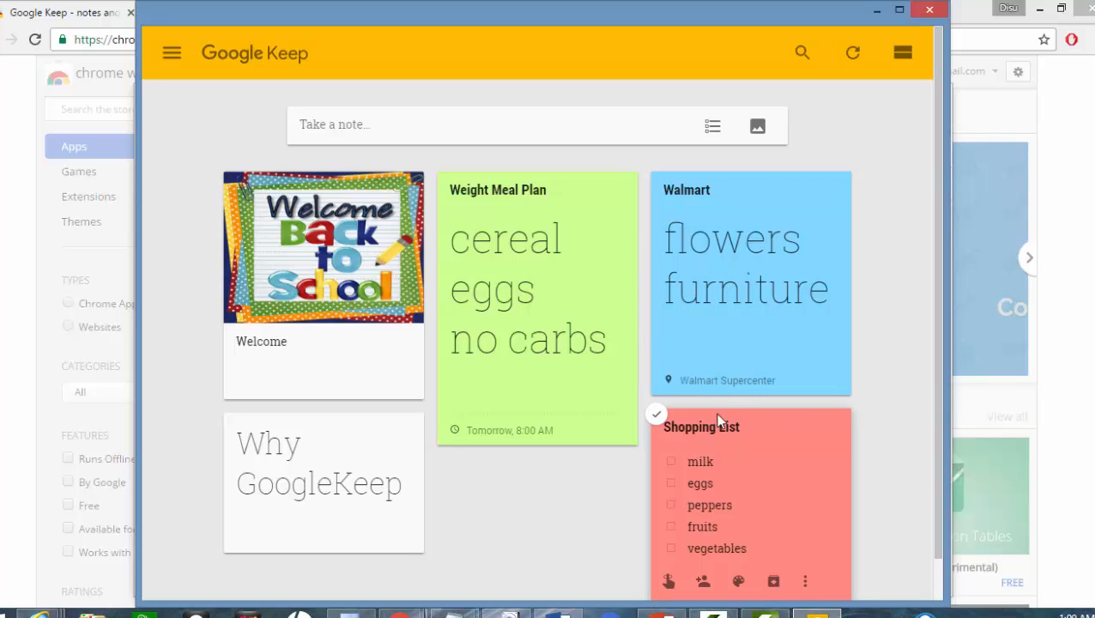
mouse_move(745, 333)
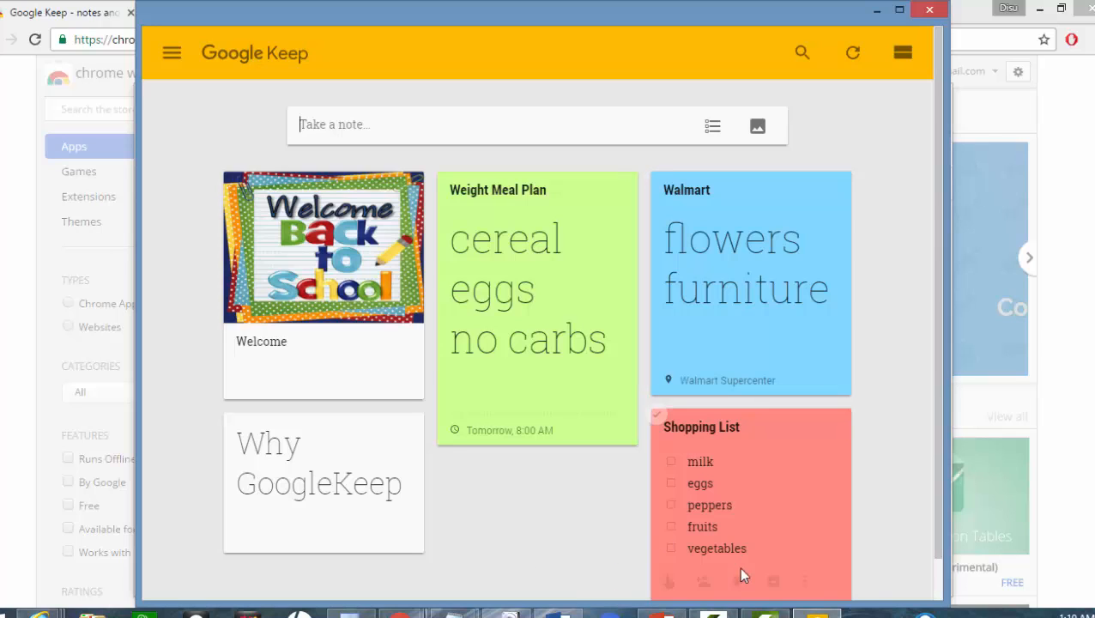
mouse_move(817, 613)
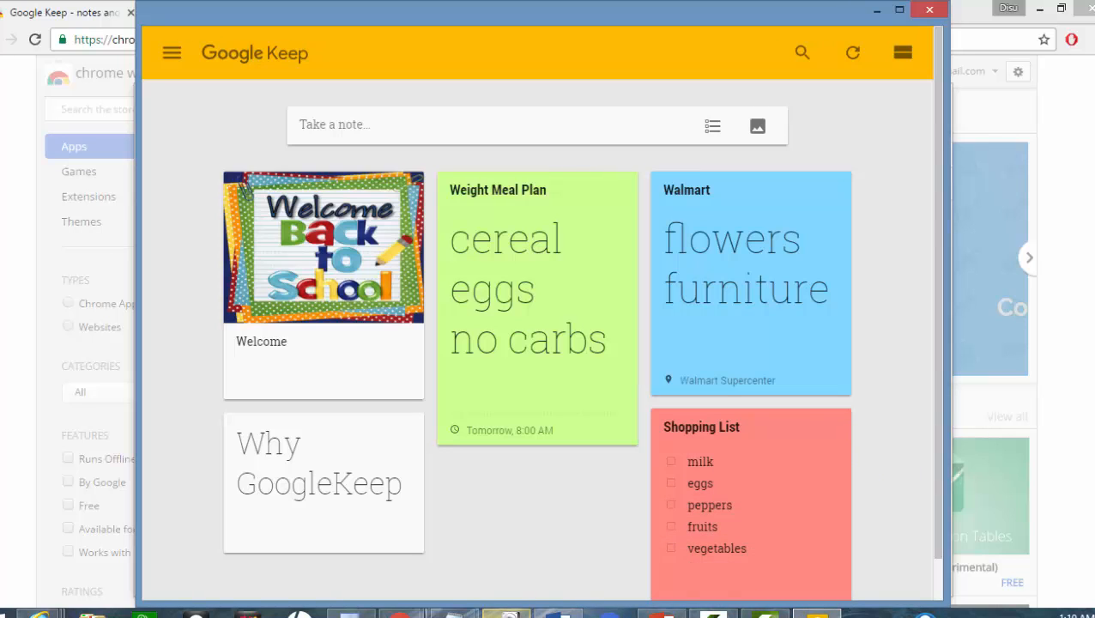
mouse_move(508, 613)
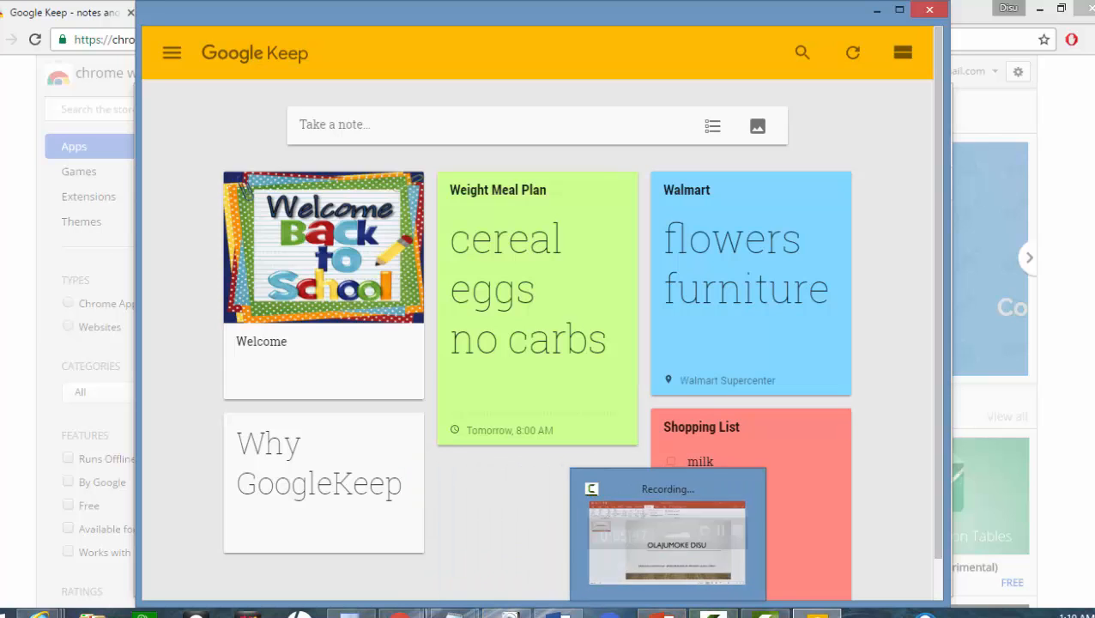
left_click(712, 612)
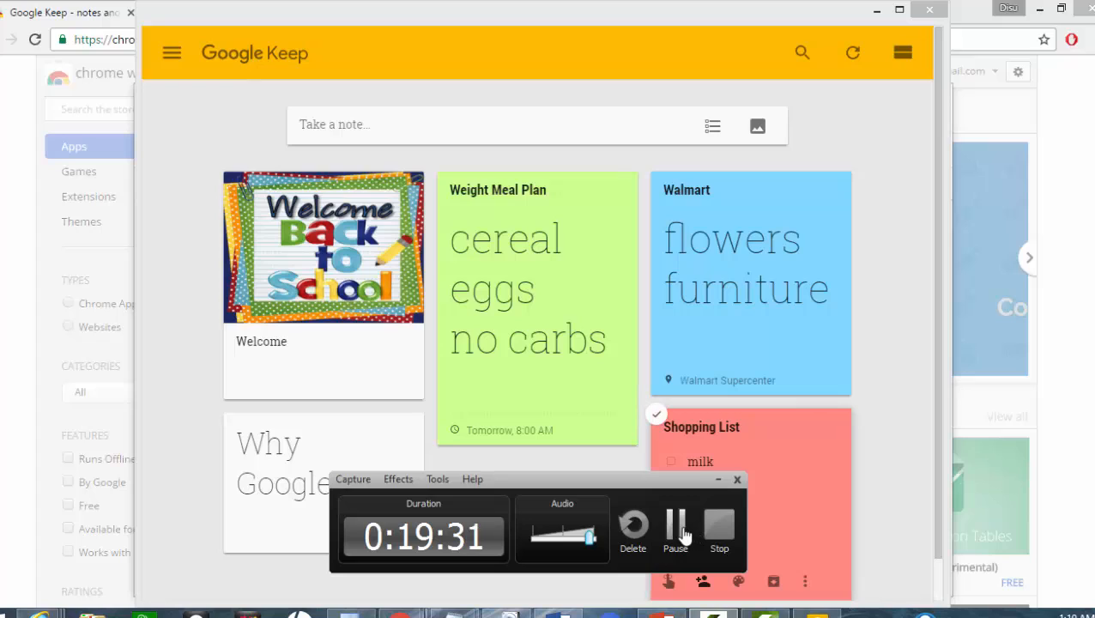